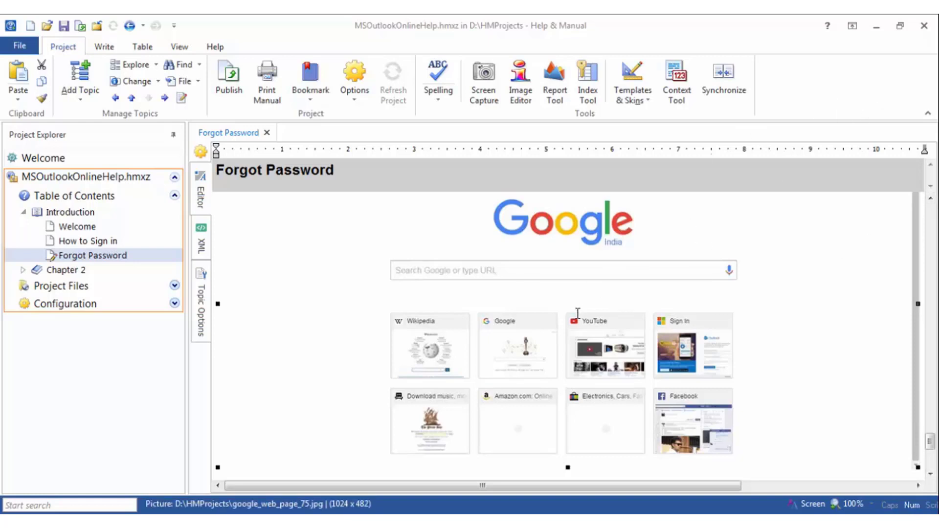
Open the google_web_page_75.jpg picture from the Forgot Password topic in the Impict image editor and maximize its image window
click(551, 302)
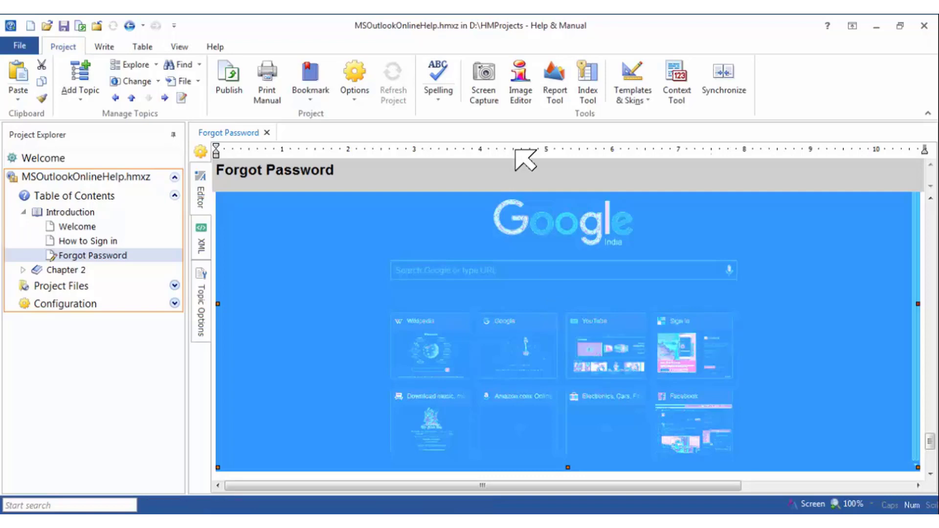
click(521, 90)
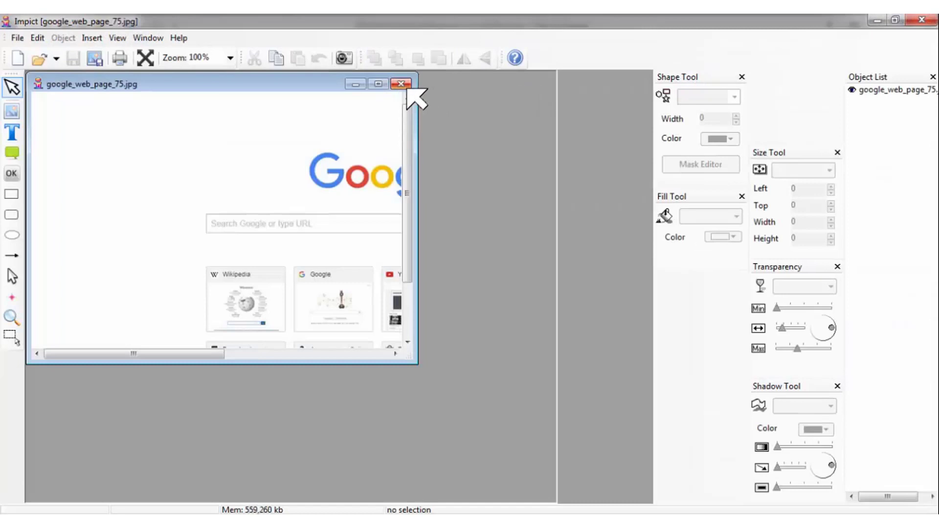
click(378, 84)
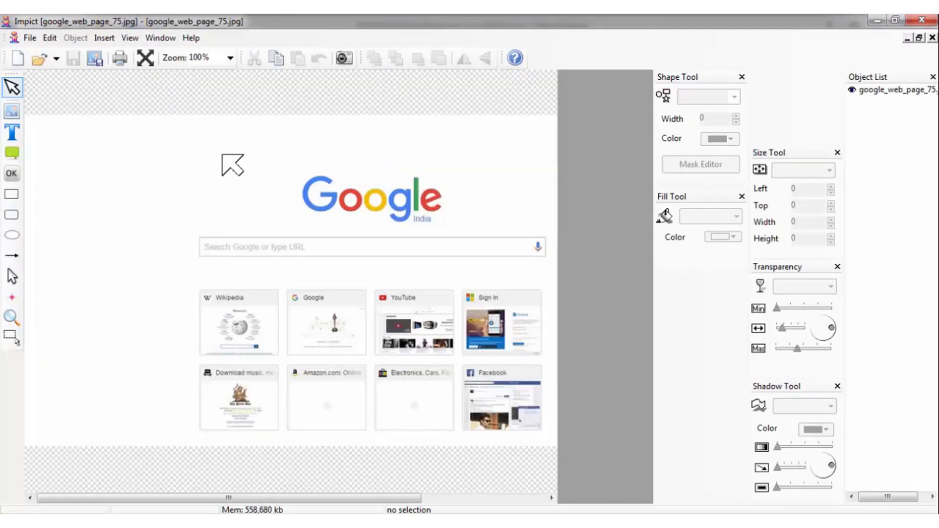
Place a red arrow line of width 3 in the blank area beside the Google search box, with an arrowhead start cap
click(13, 256)
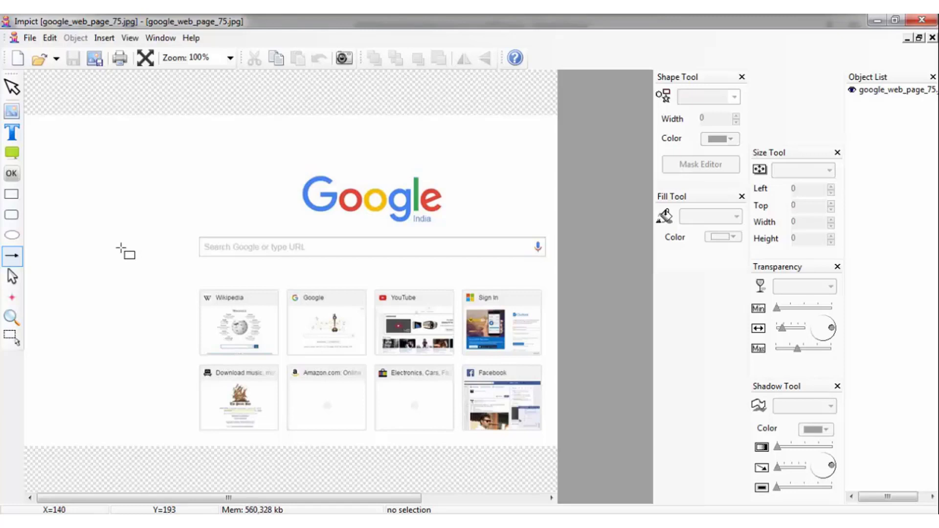
click(121, 248)
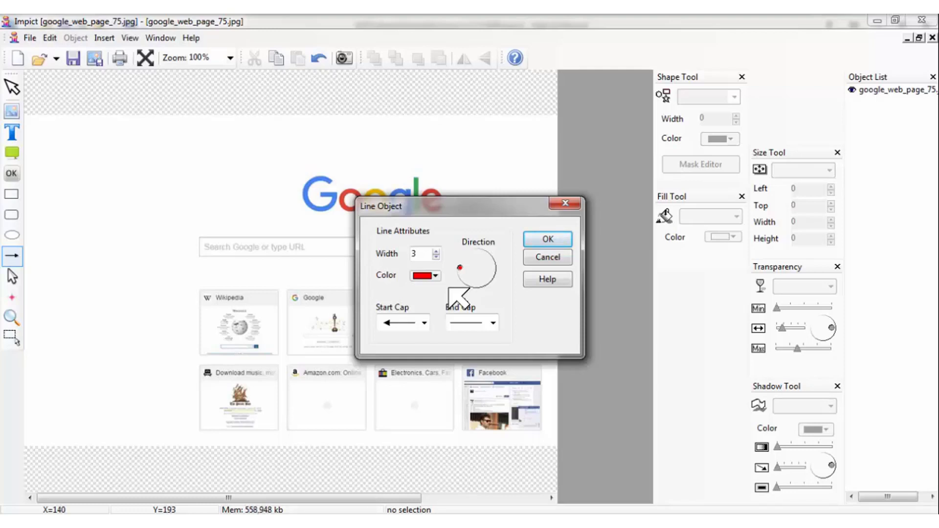
click(548, 239)
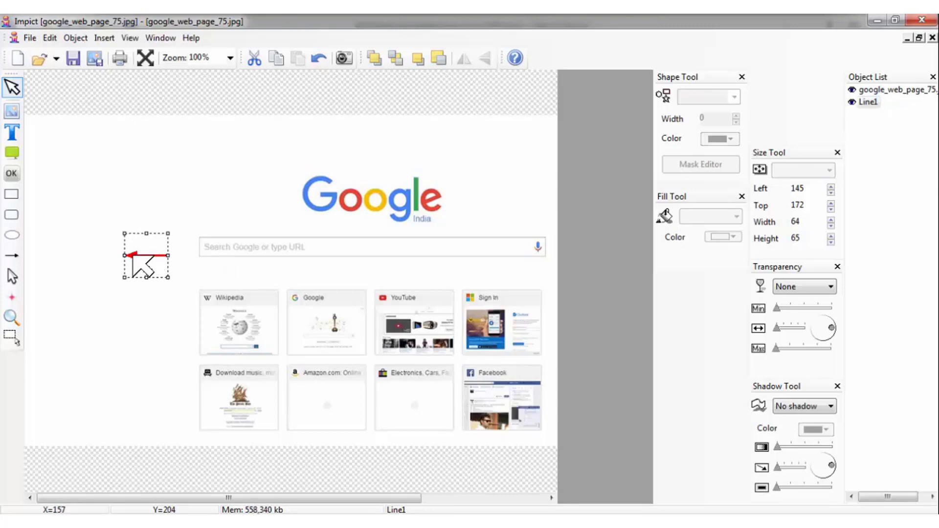
Widen the arrow to about 82 px and move it level with the search box, about 148 px from the left and 164 px from the top
click(159, 306)
click(137, 258)
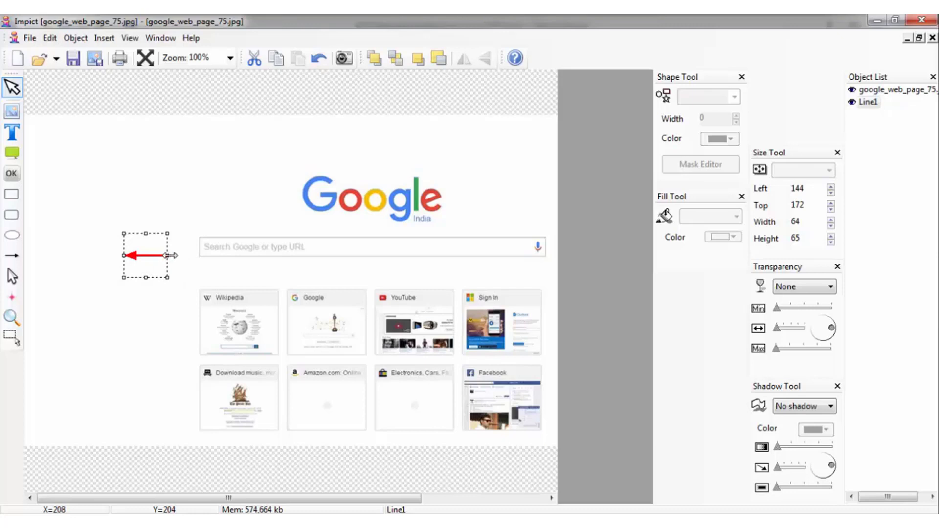
drag(169, 255, 180, 255)
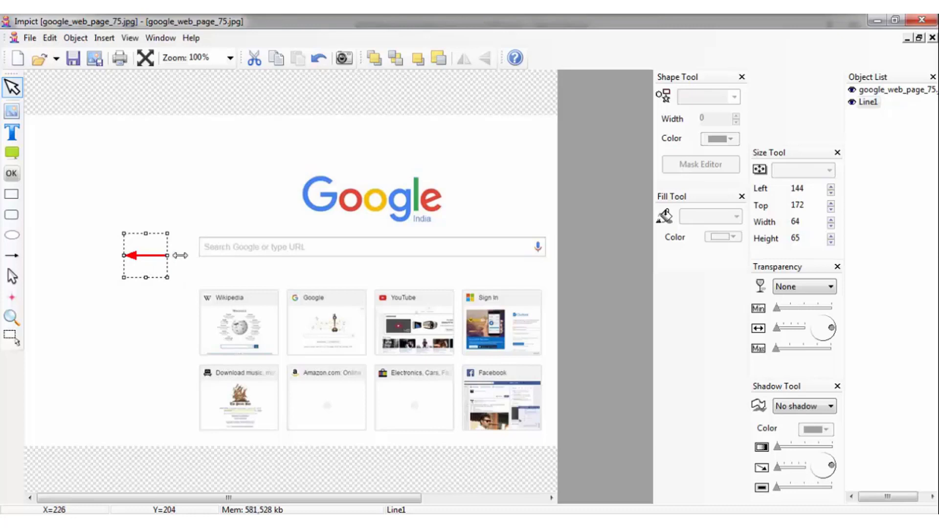
click(146, 258)
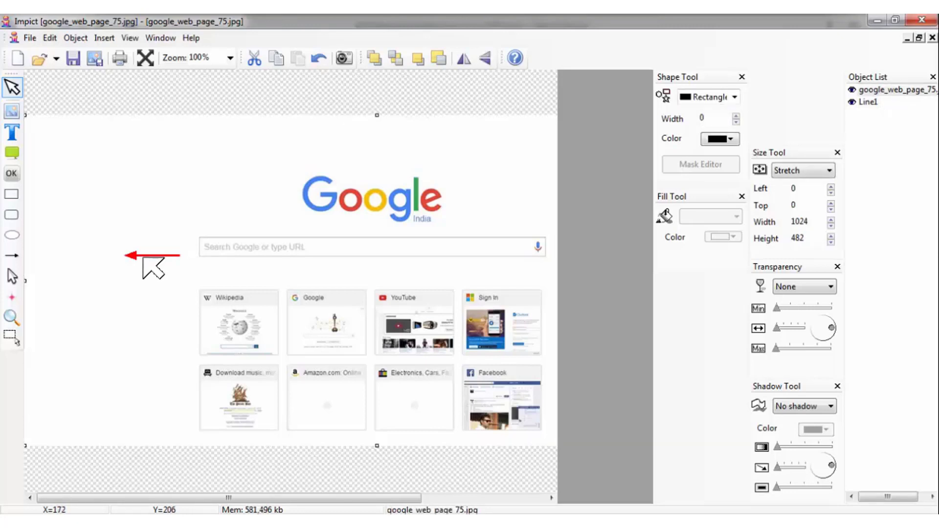
click(133, 255)
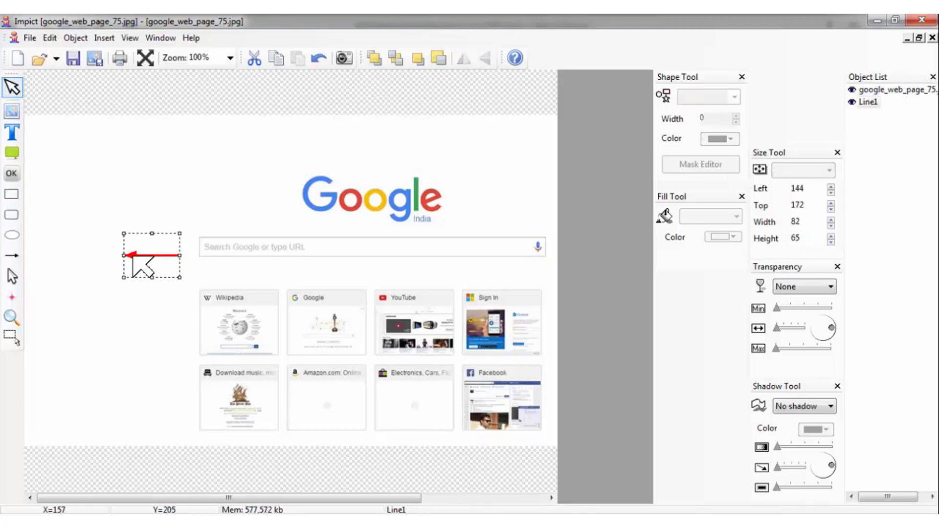
mouse_move(133, 255)
mouse_down()
mouse_move(125, 227)
mouse_move(142, 258)
mouse_move(136, 251)
mouse_up()
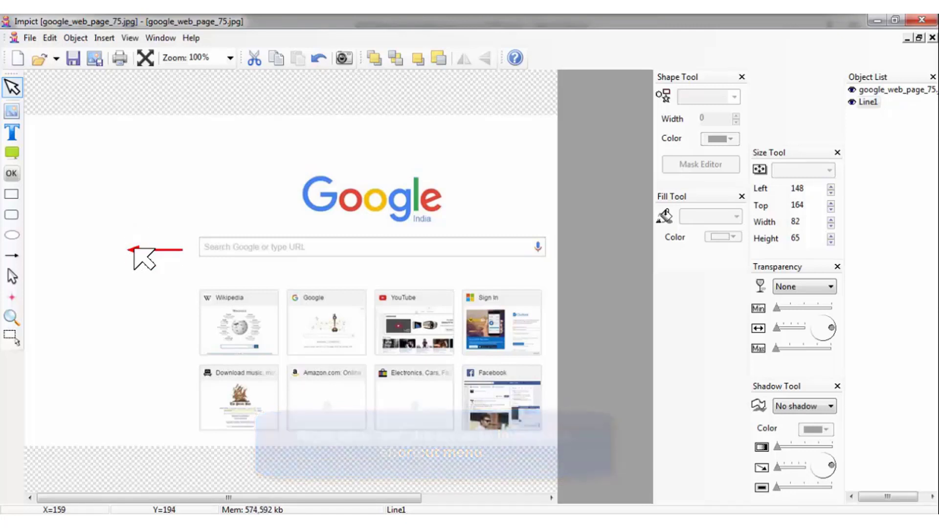
click(134, 249)
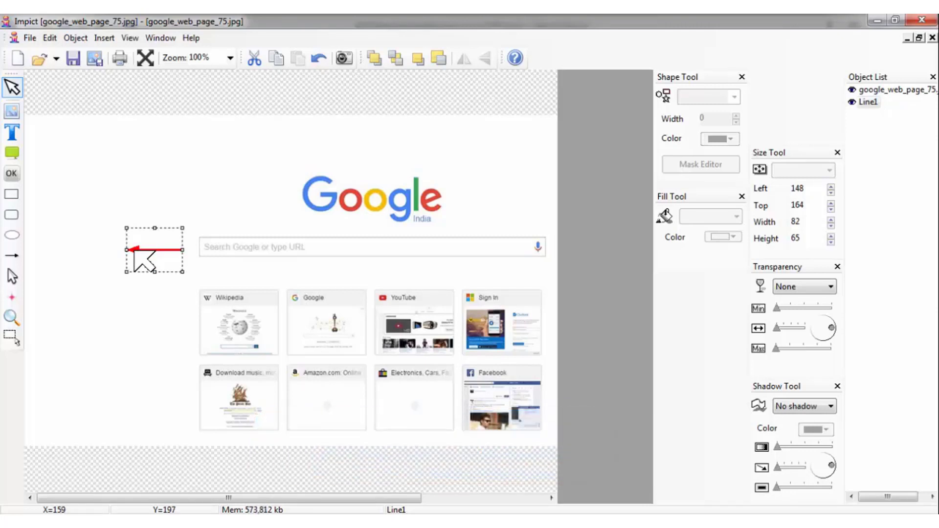
drag(134, 249, 148, 242)
right_click(150, 242)
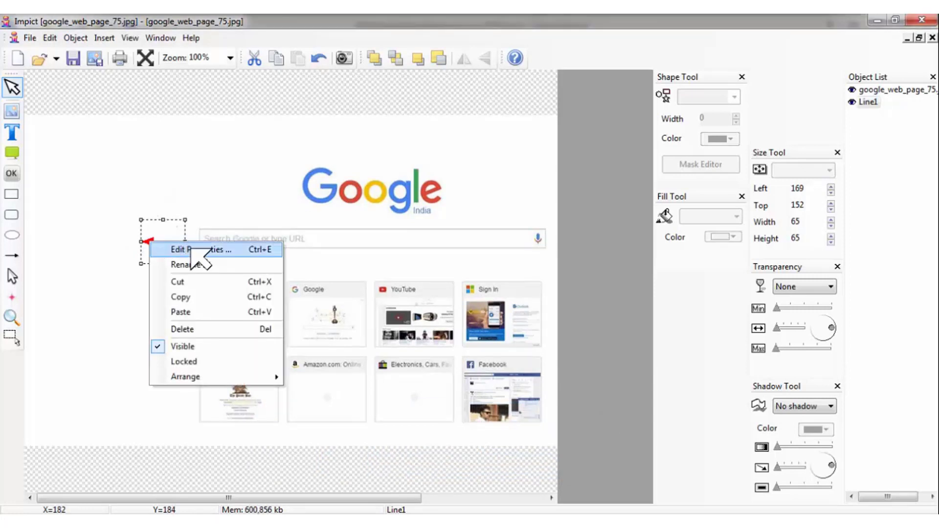
click(239, 251)
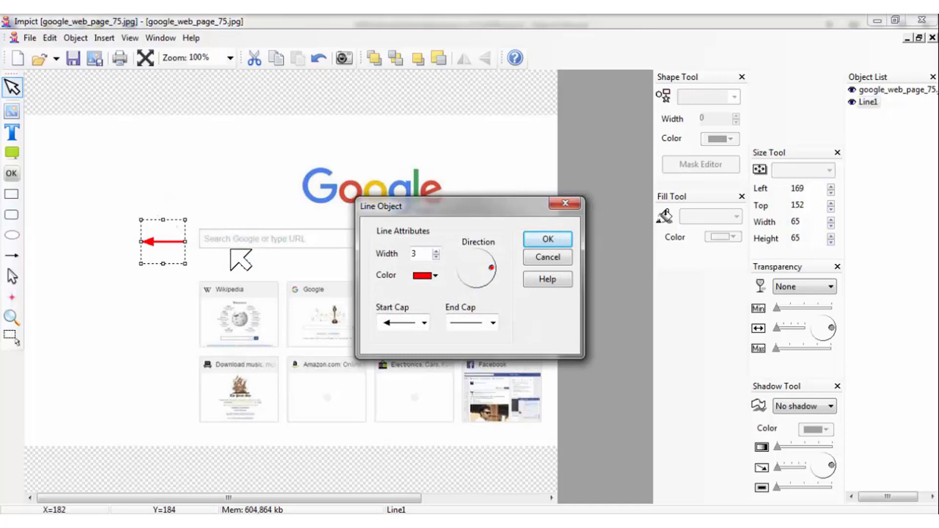
click(547, 268)
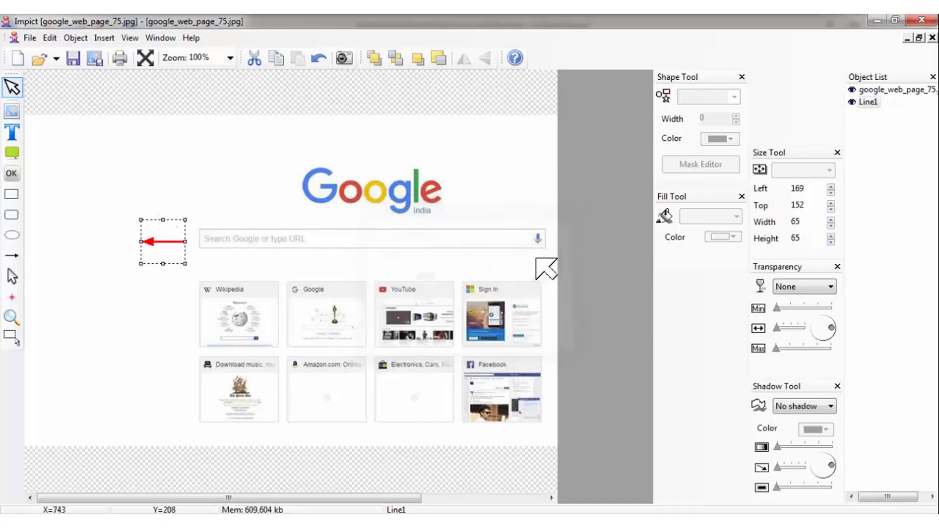
Change the red arrow's direction so it points diagonally up and to the right
double_click(159, 253)
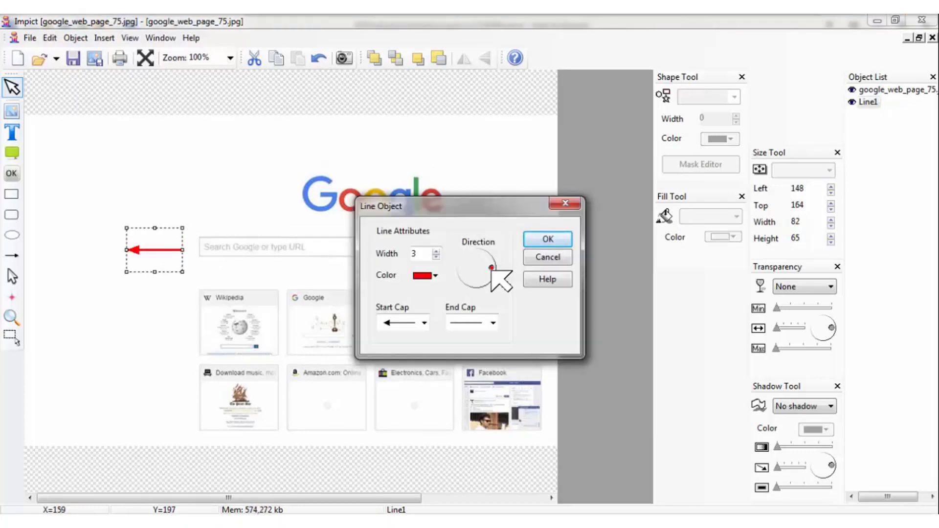
drag(492, 269, 475, 294)
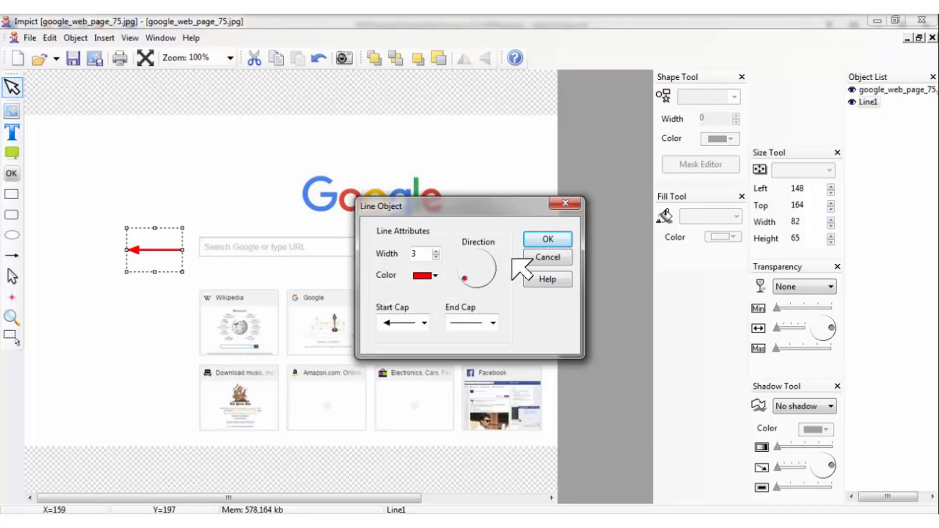
click(543, 238)
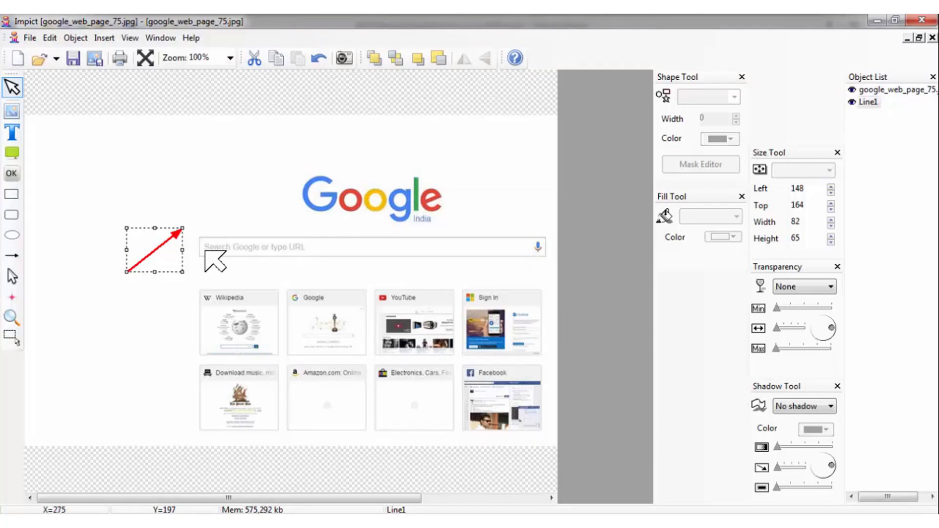
Set the arrow's direction to horizontal so it points right at the Google search box
double_click(176, 233)
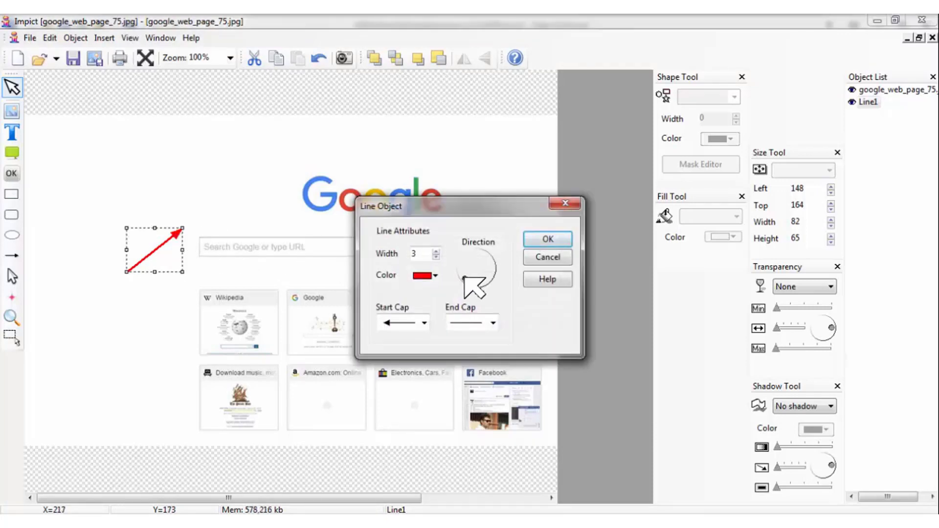
drag(473, 274, 458, 272)
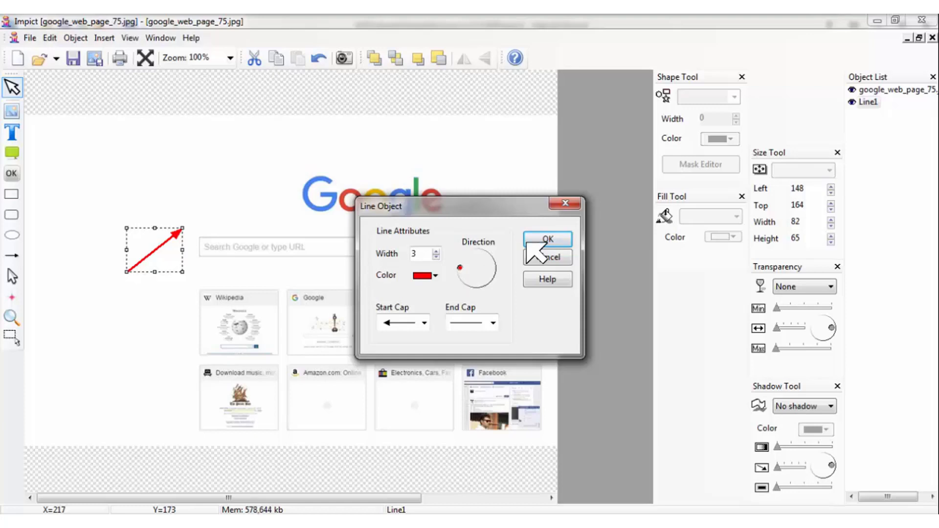
click(548, 239)
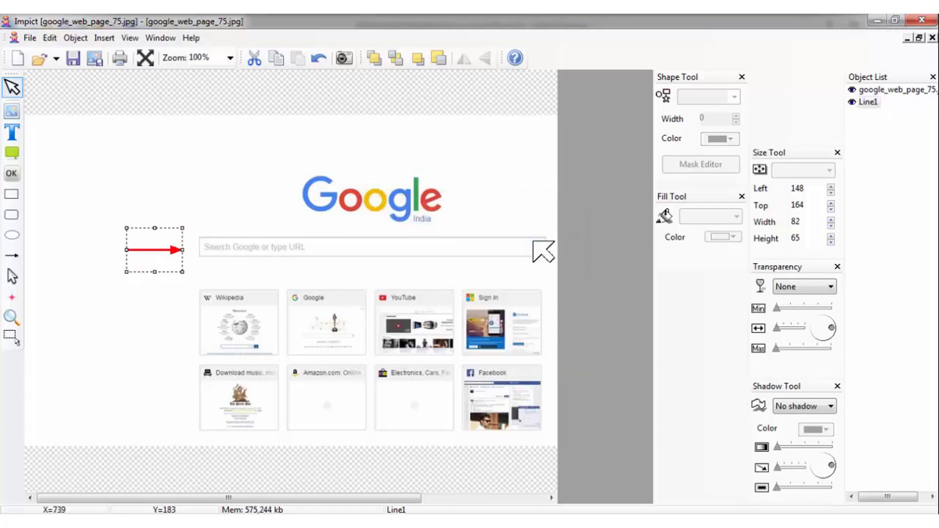
Examine the colour choices in the arrow's line properties, keeping it red, and deselect the arrow
double_click(173, 249)
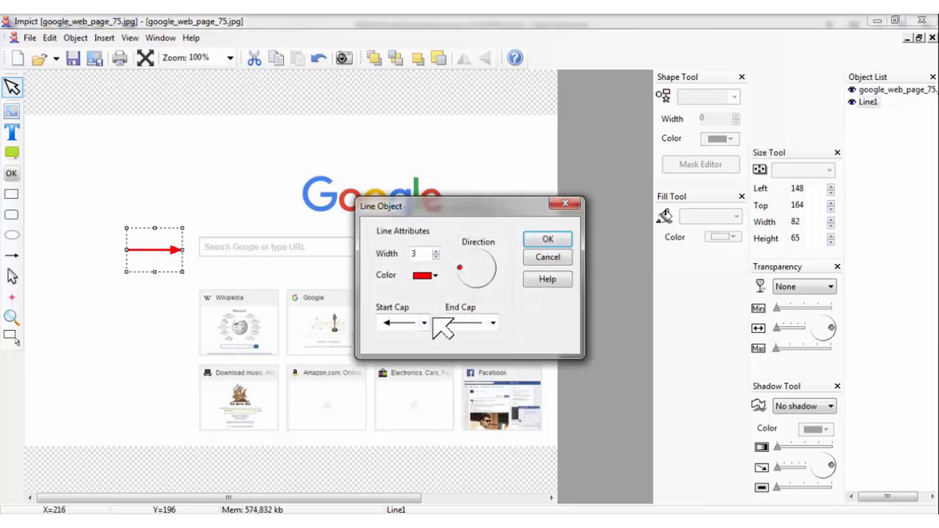
click(435, 276)
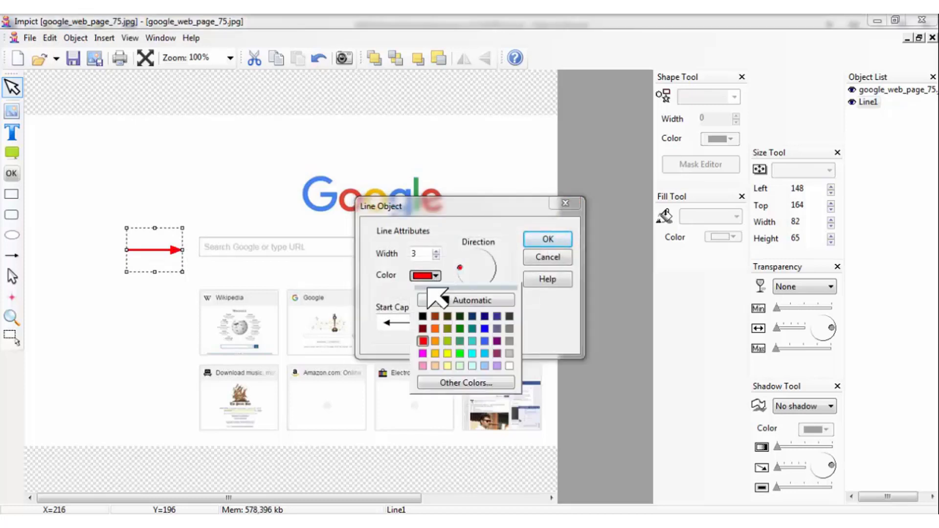
click(403, 309)
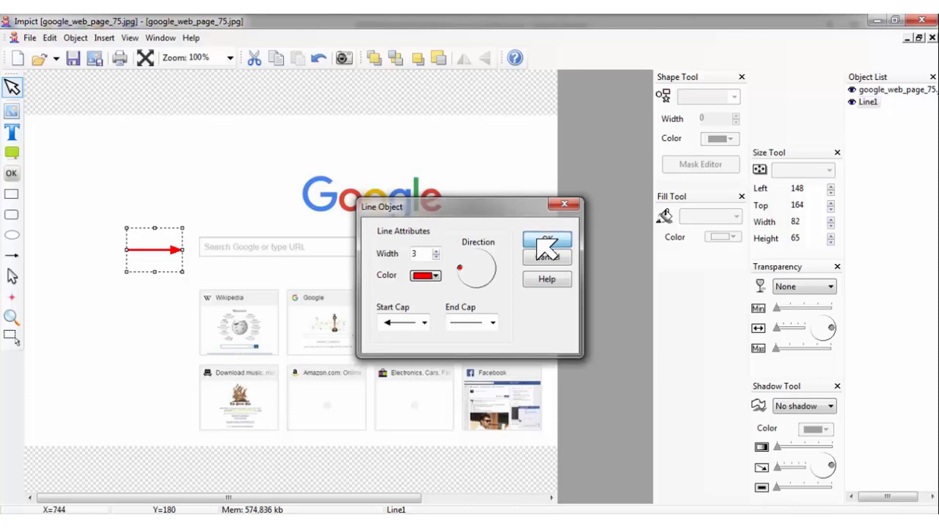
click(538, 238)
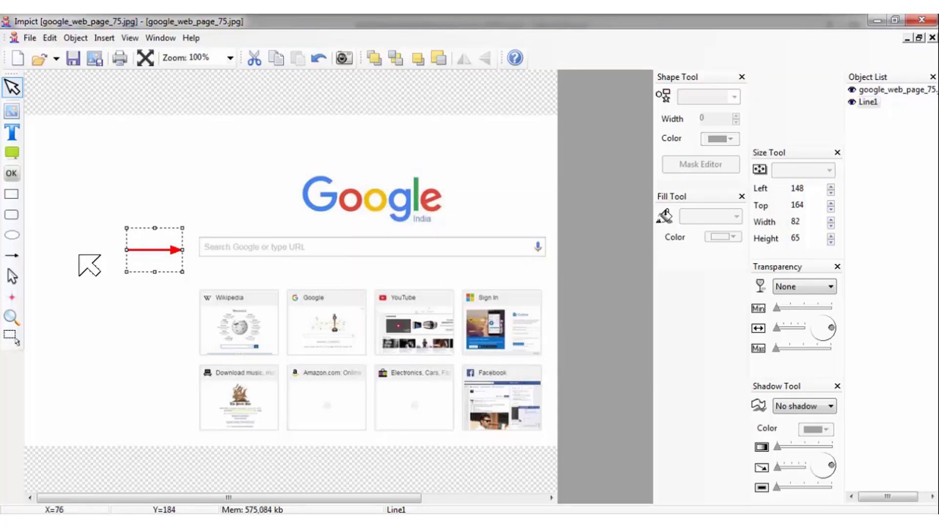
click(94, 297)
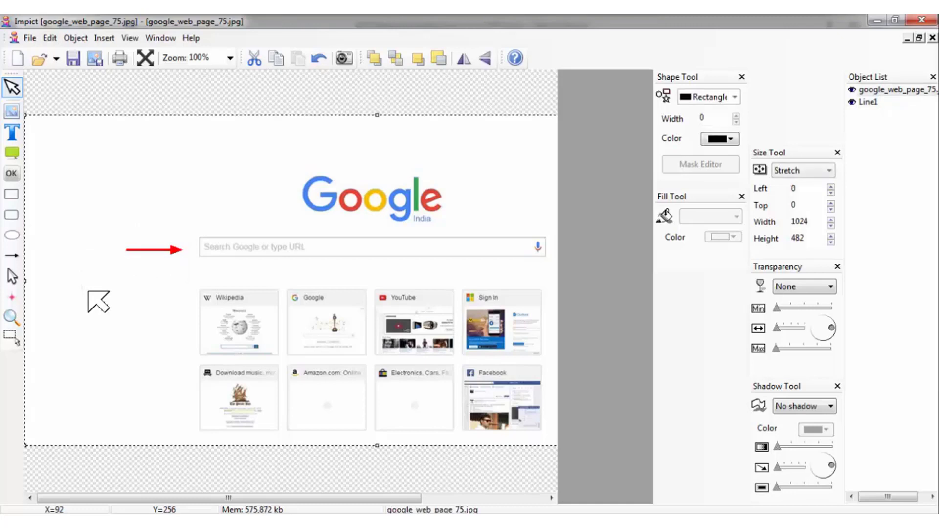
Add a 65 by 65 px rectangle at the arrow's tail, vertically aligned with the arrow, and give it a drop shadow
click(11, 194)
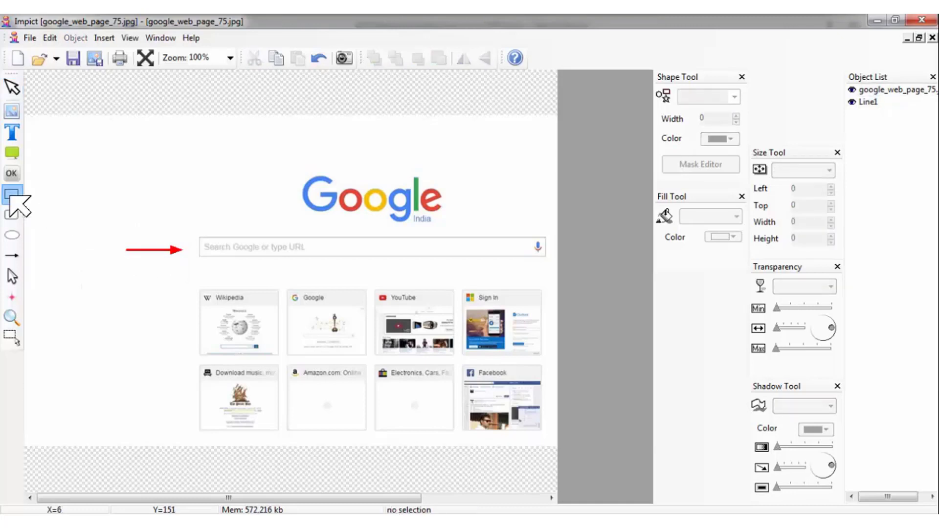
click(80, 243)
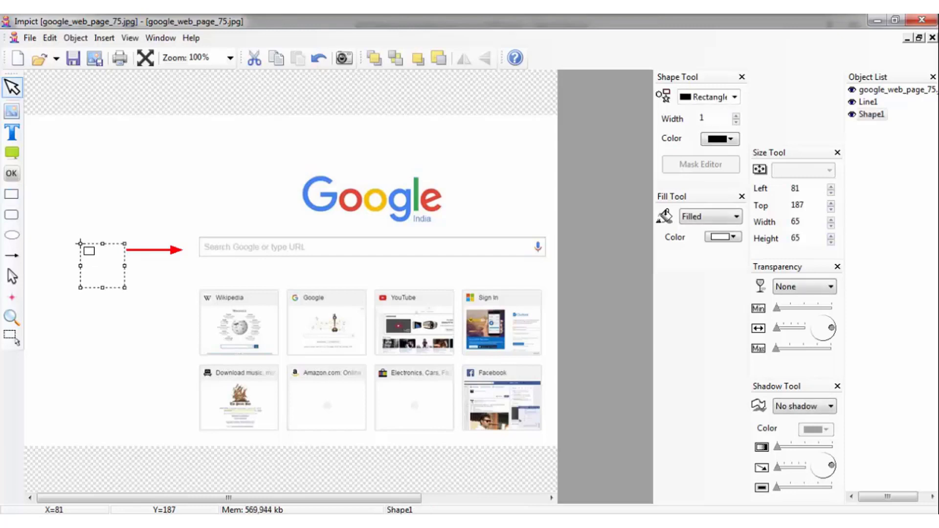
drag(102, 270, 106, 253)
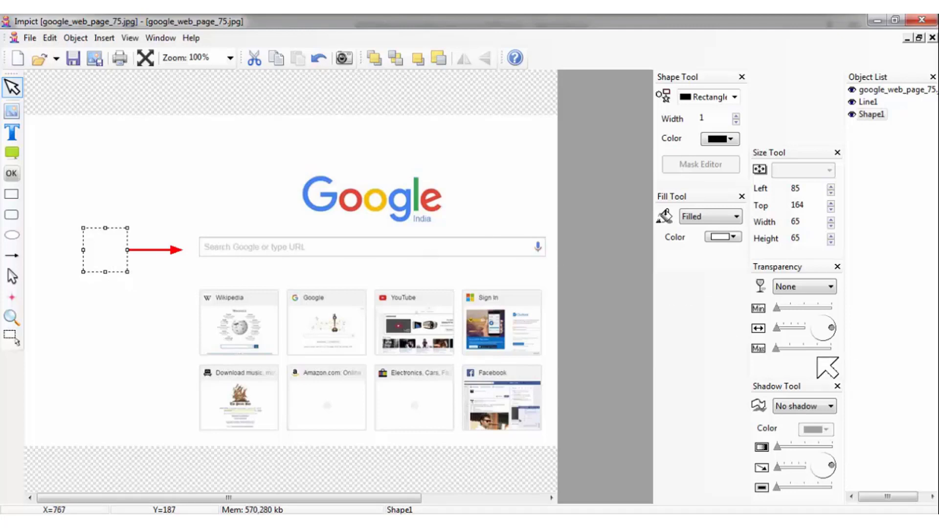
click(830, 407)
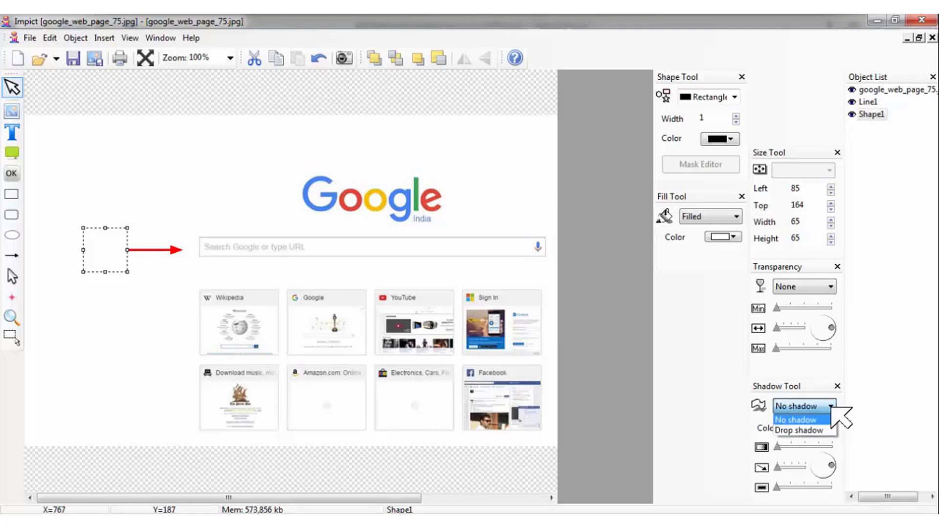
click(832, 431)
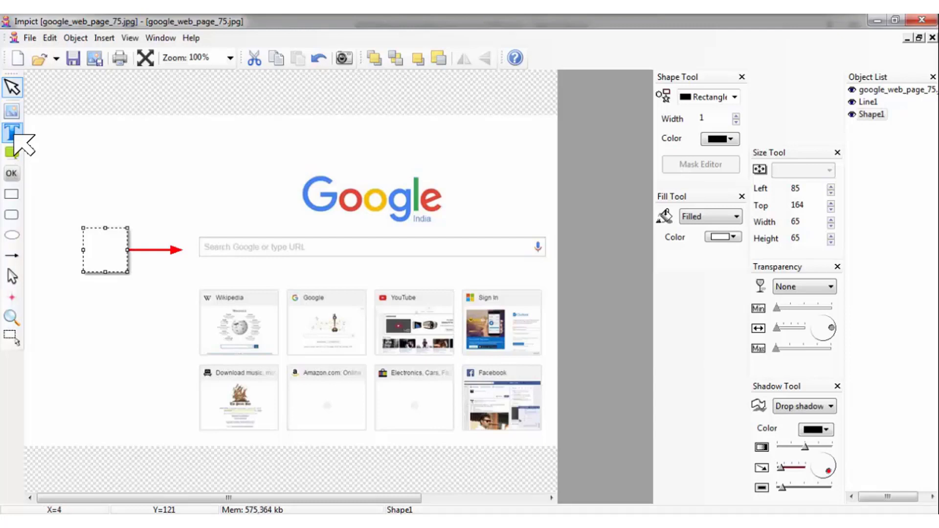
Add a text object reading "Search Box" starting inside the shadowed rectangle
click(15, 134)
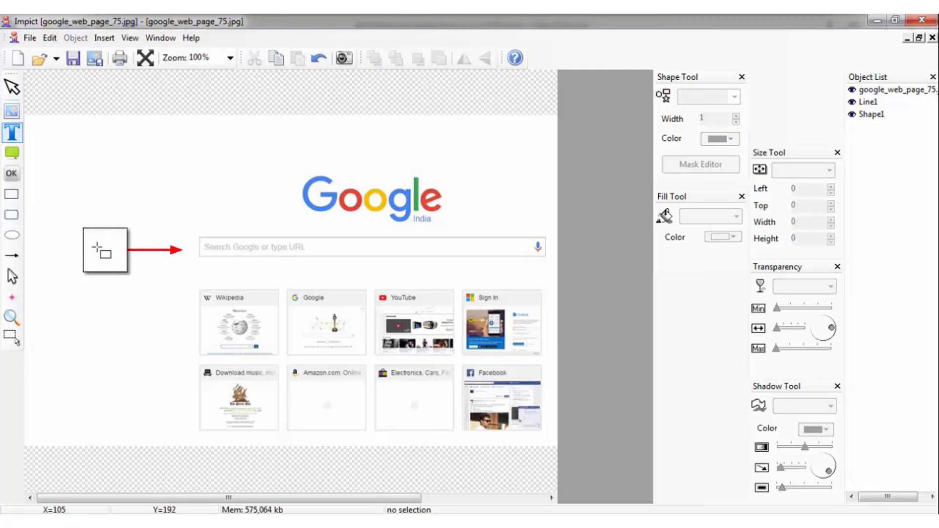
click(97, 247)
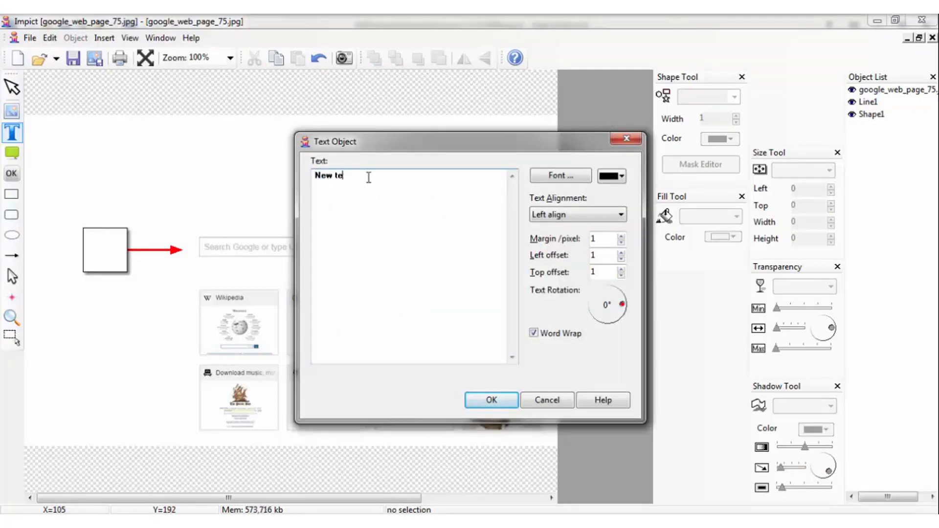
key(BackSpace)
key(BackSpace)
key(BackSpace)
text(Search Box)
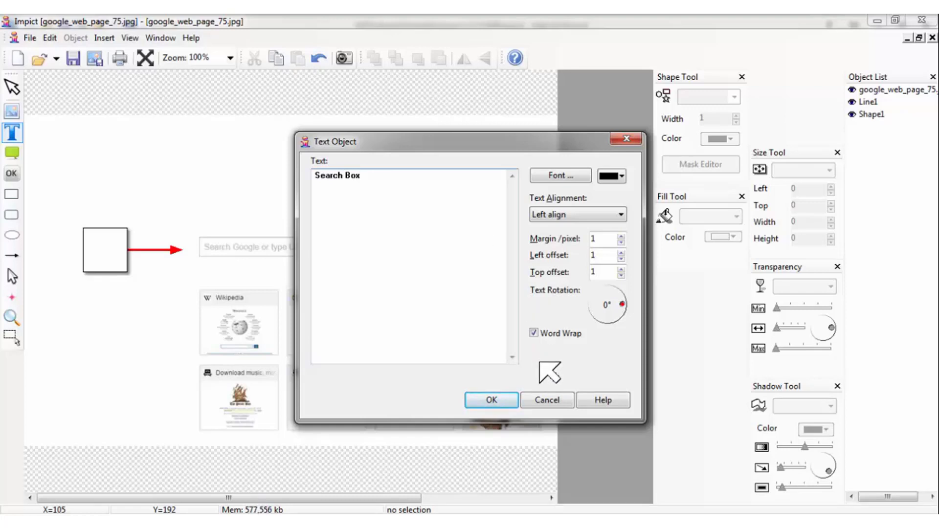
click(490, 400)
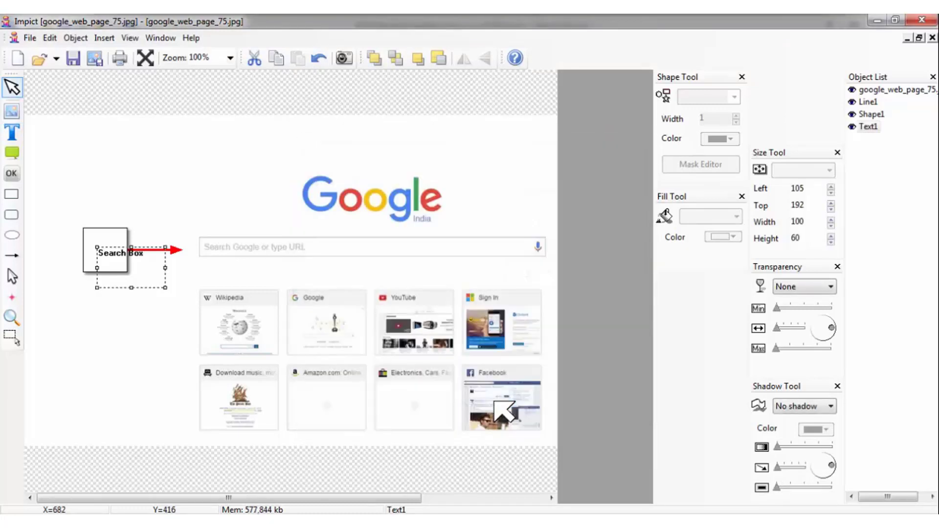
Move the "Search Box" text over the rectangle to left 75, top 169, and shift the web page picture up to top -12
drag(116, 258, 95, 240)
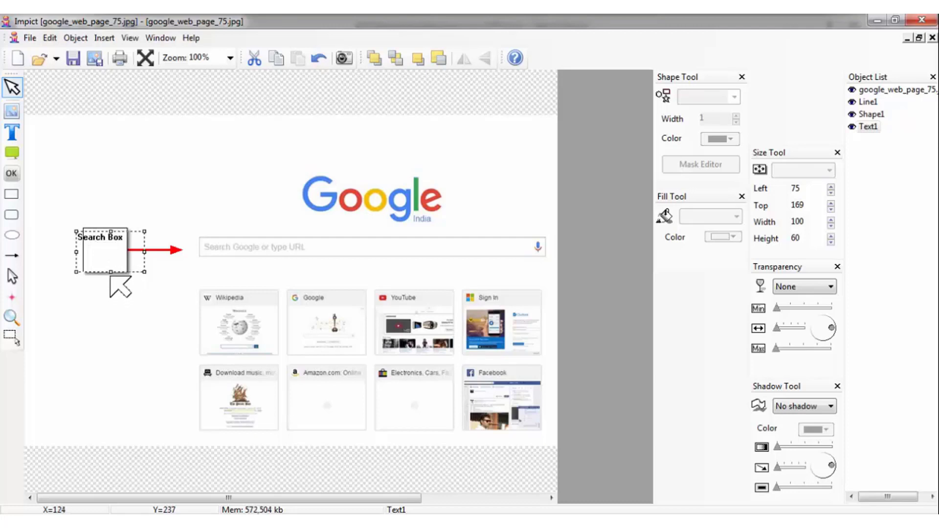
drag(112, 273, 112, 265)
click(104, 262)
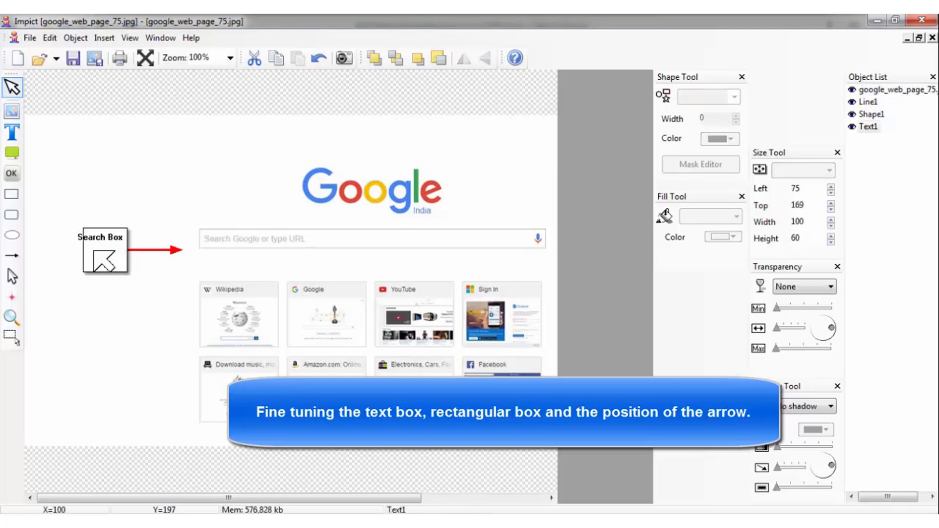
Resize the "Search Box" text object to 64 by 45 px, starting just inside the rectangle's left edge
click(84, 260)
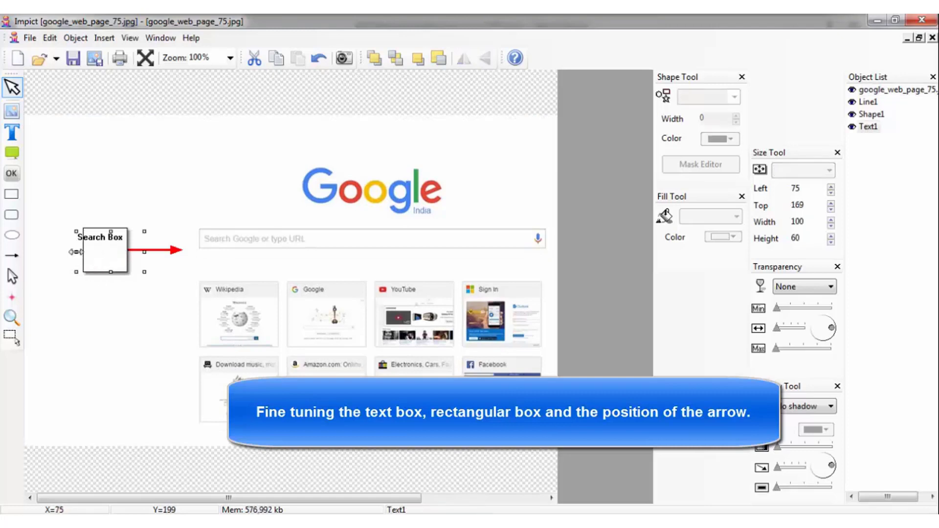
drag(75, 252, 64, 251)
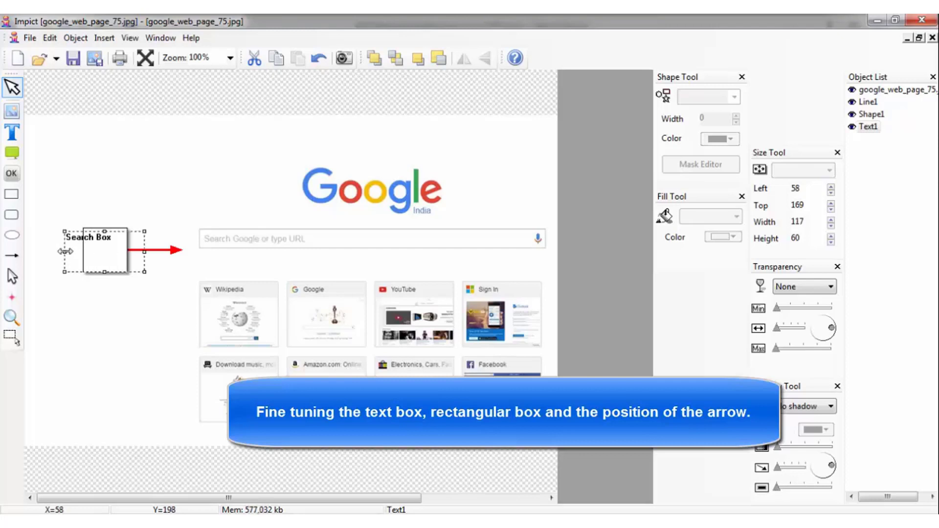
drag(65, 252, 84, 246)
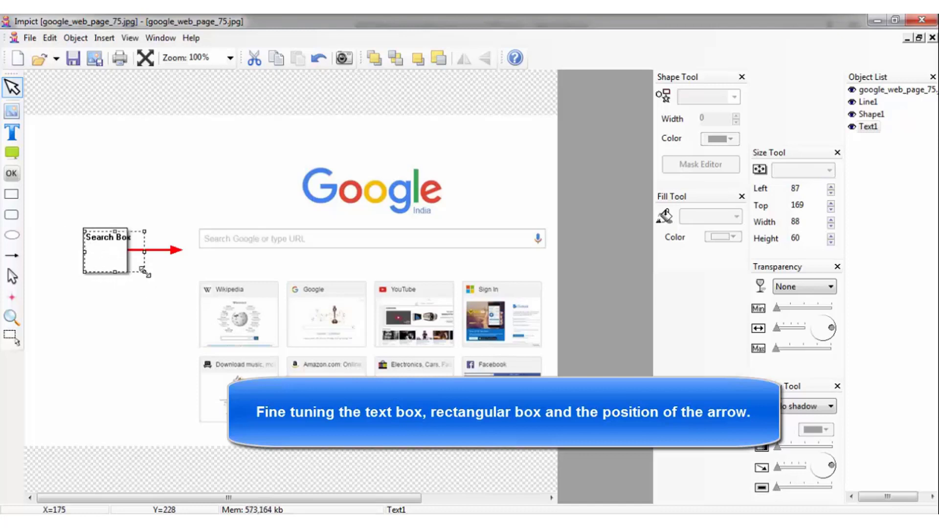
drag(143, 270, 124, 268)
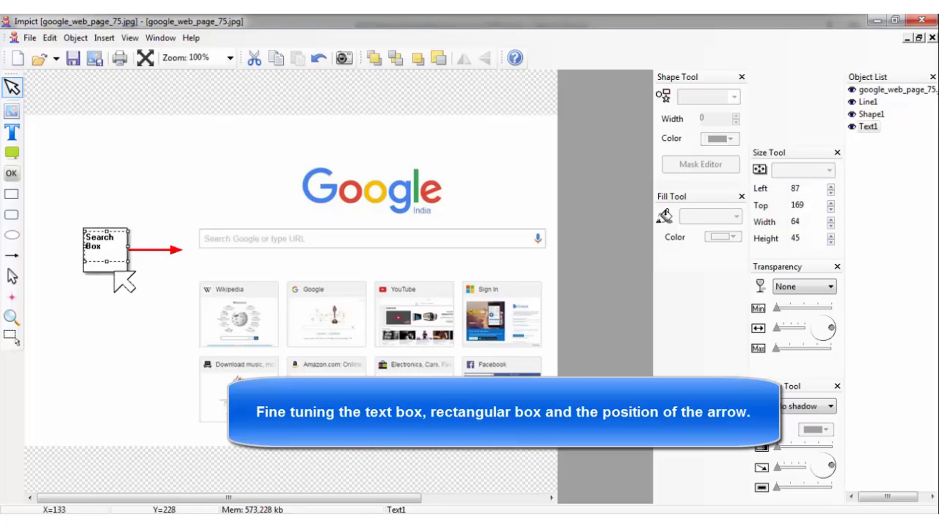
Shrink the shadowed rectangle to 55 by 55 px and the text object inside it to 55 by 40 px
click(89, 270)
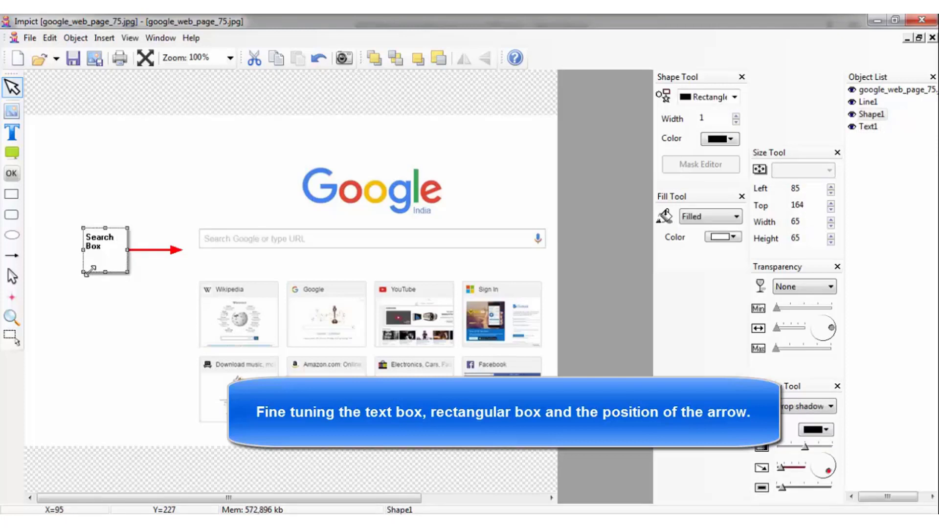
mouse_move(94, 265)
mouse_down()
mouse_move(100, 257)
mouse_move(86, 268)
mouse_up()
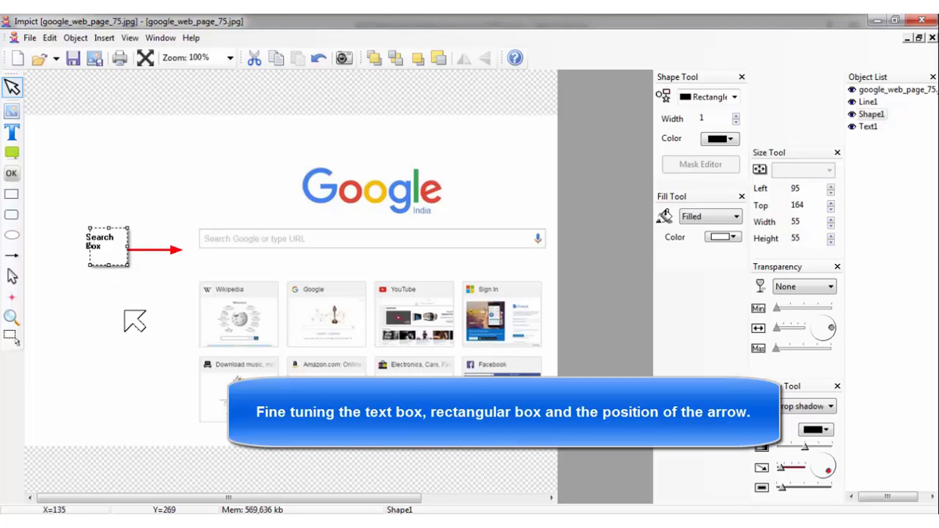
click(97, 245)
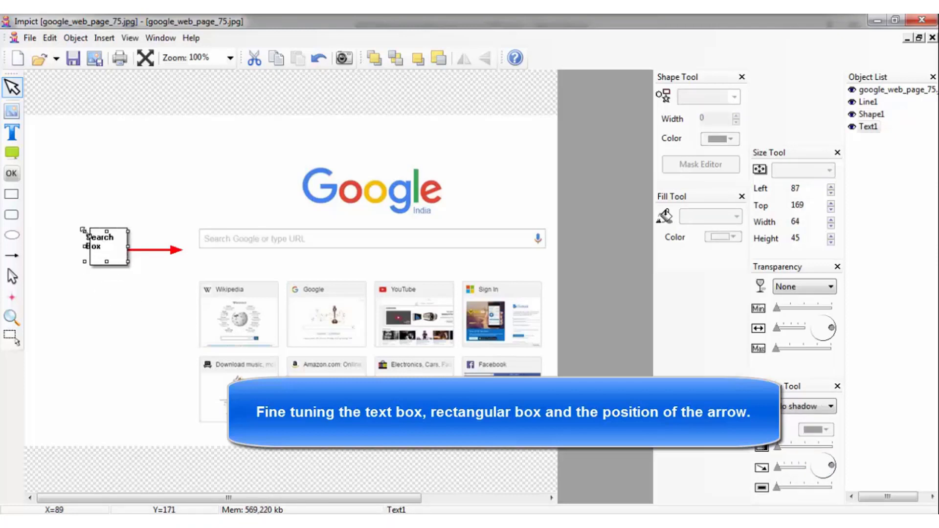
drag(82, 230, 88, 229)
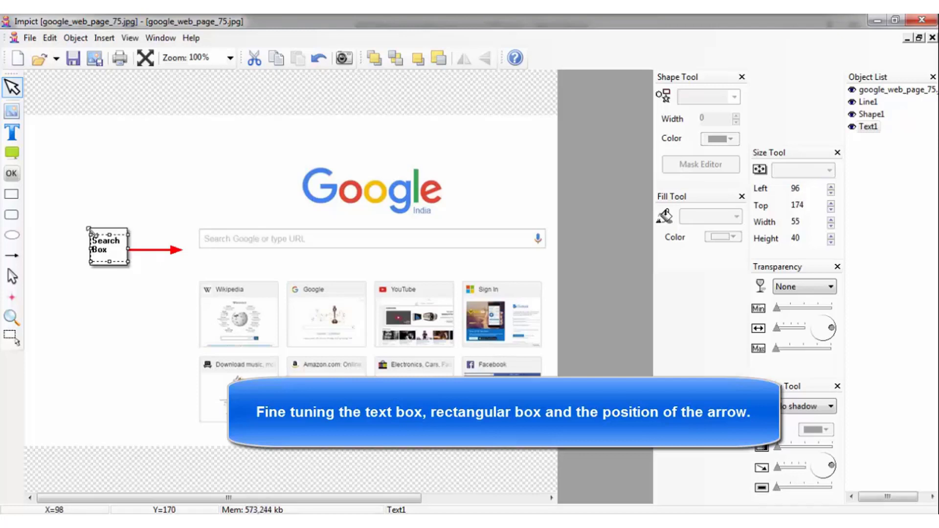
Move the red arrow up to top 151, level with the Google search box, and deselect it
click(175, 251)
click(174, 250)
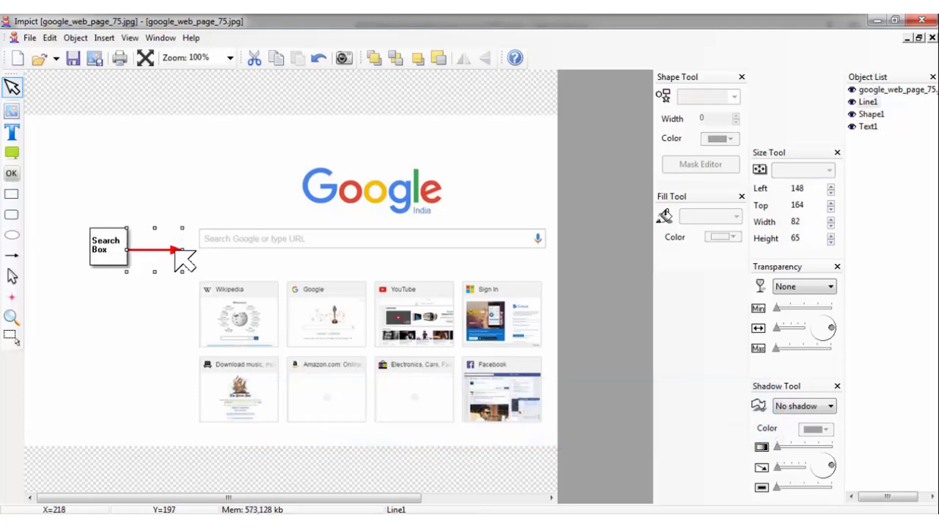
drag(175, 250, 175, 241)
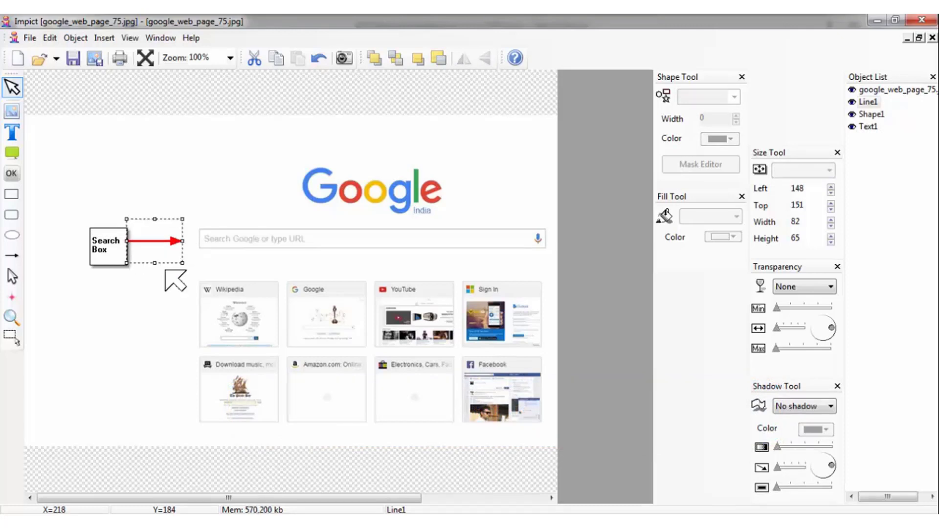
click(139, 353)
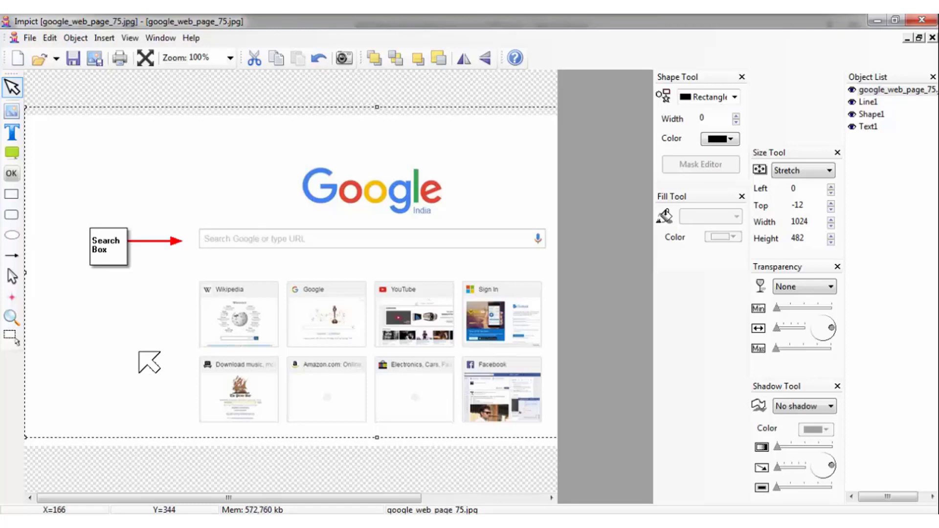
Delete the "Search Box" text, the shadowed rectangle and the red arrow from the picture
click(117, 248)
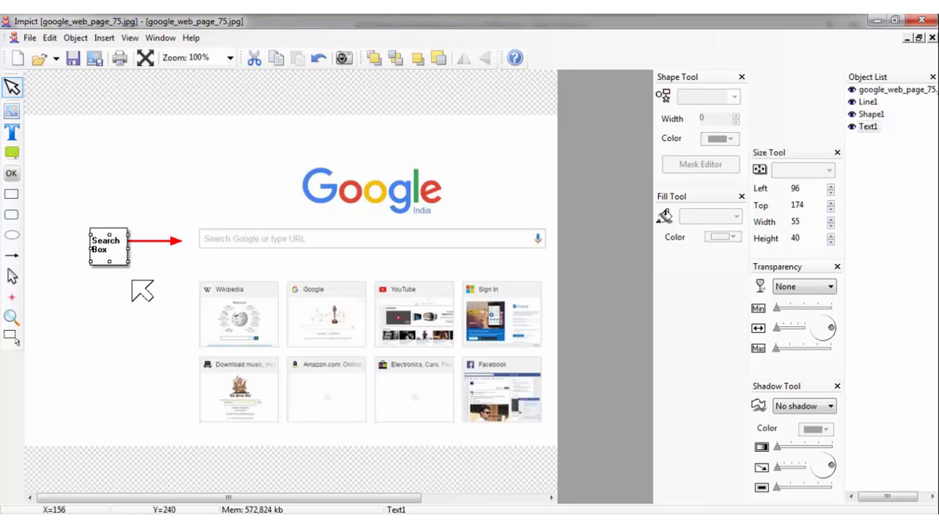
key(Delete)
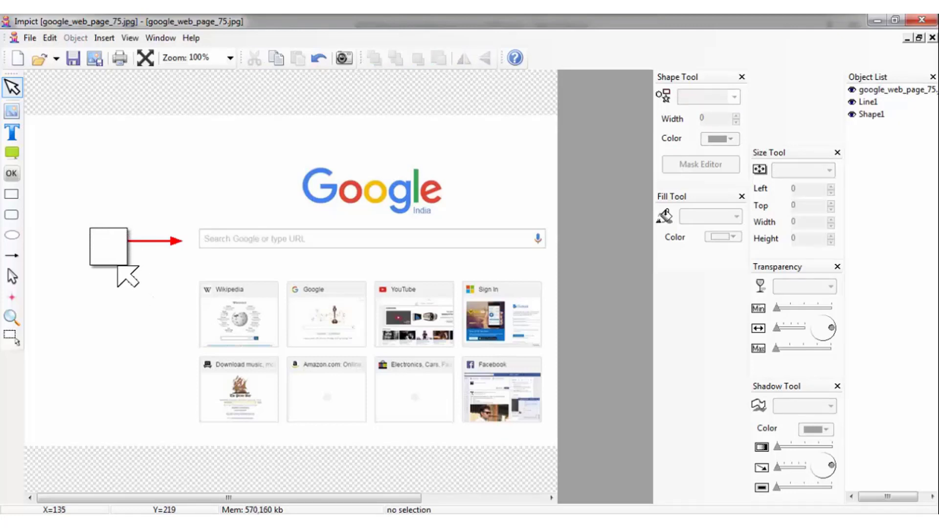
click(118, 267)
click(117, 266)
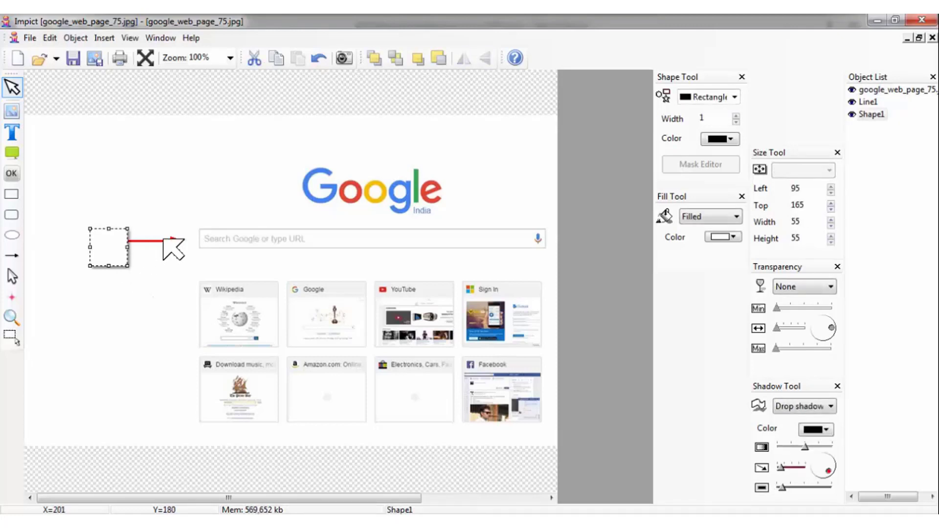
key(Delete)
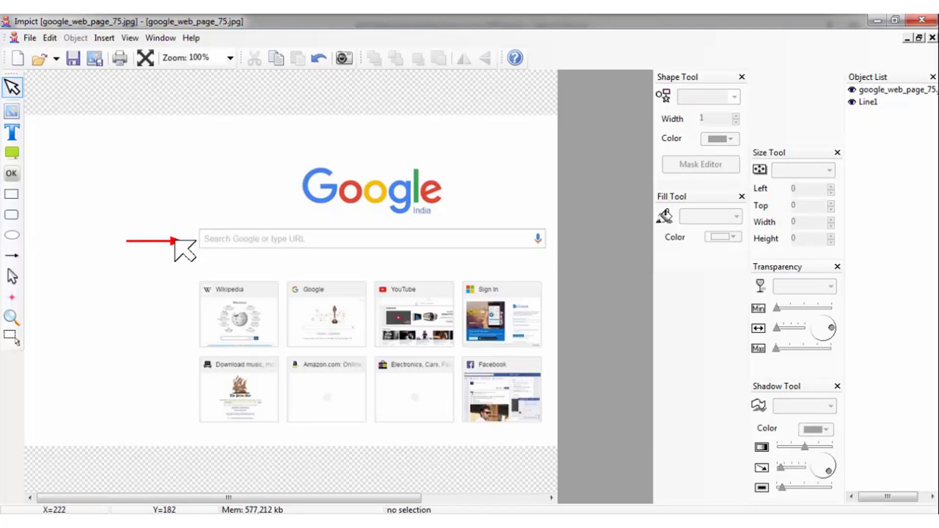
click(174, 241)
key(Delete)
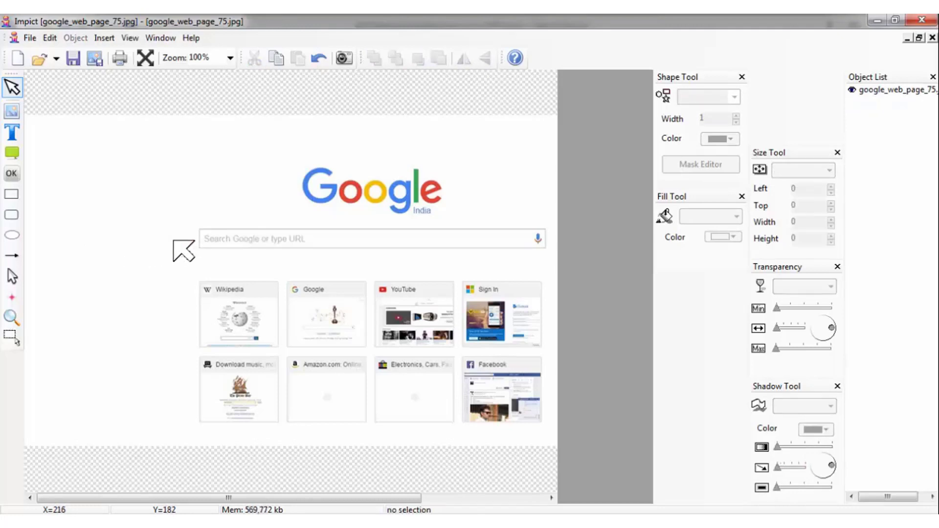
Add a Rounded Rectangle callout object with the text "Search Box" beside the Google search box
click(15, 155)
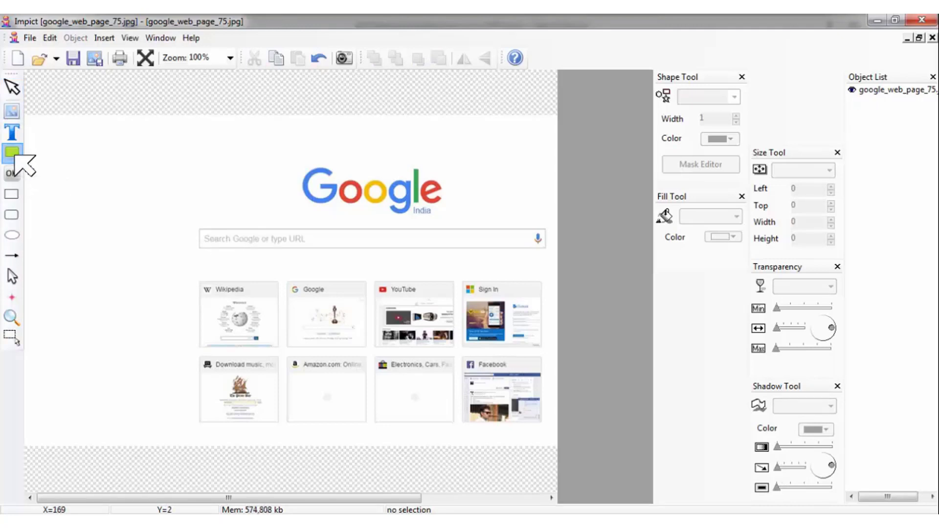
click(117, 211)
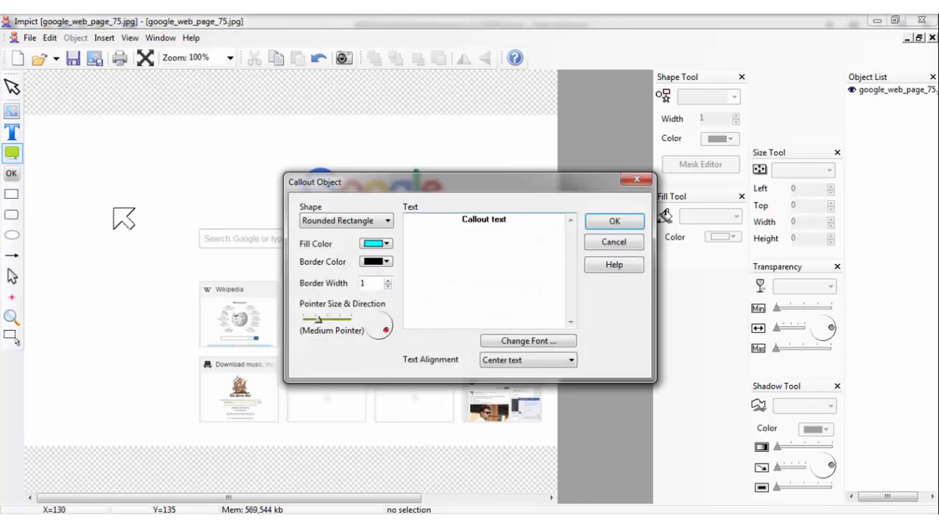
click(388, 220)
click(388, 222)
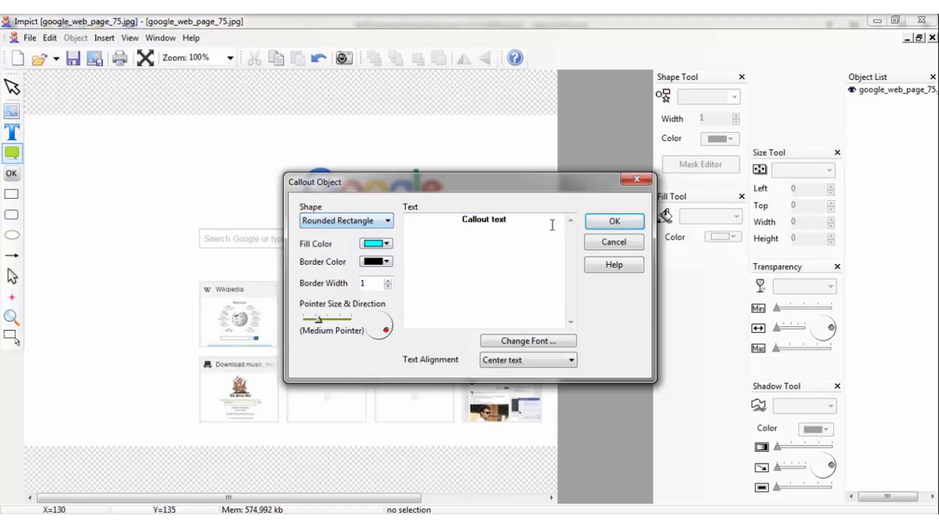
click(509, 220)
key(BackSpace)
key(BackSpace)
key(BackSpace)
key(BackSpace)
key(BackSpace)
key(BackSpace)
key(BackSpace)
key(BackSpace)
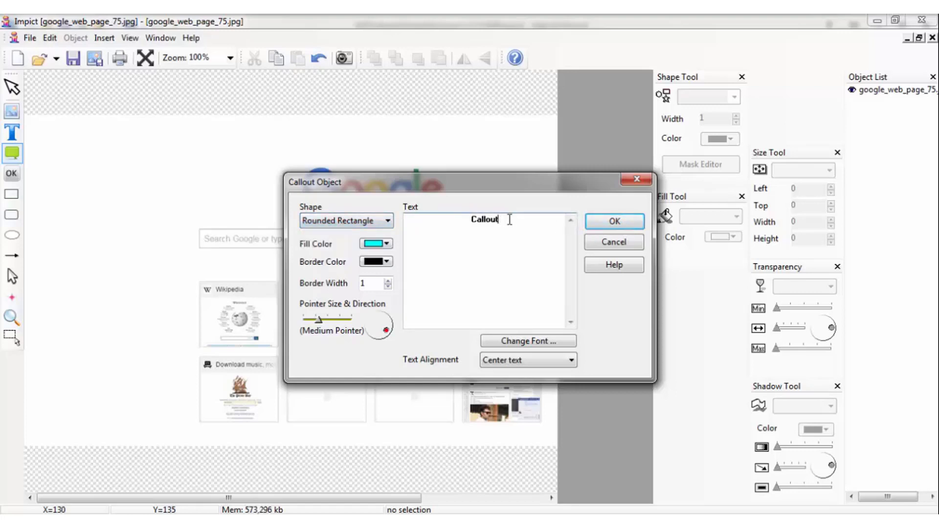
key(BackSpace)
text(Search Box)
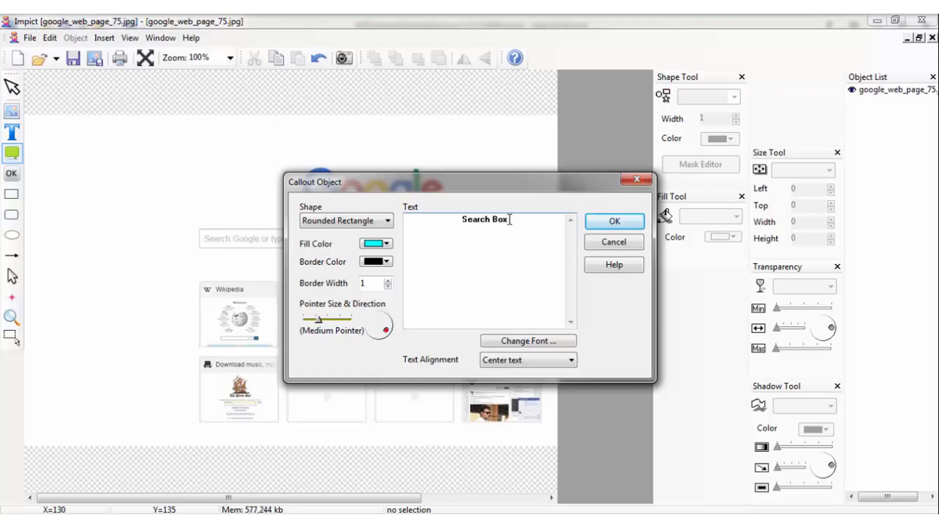
click(612, 221)
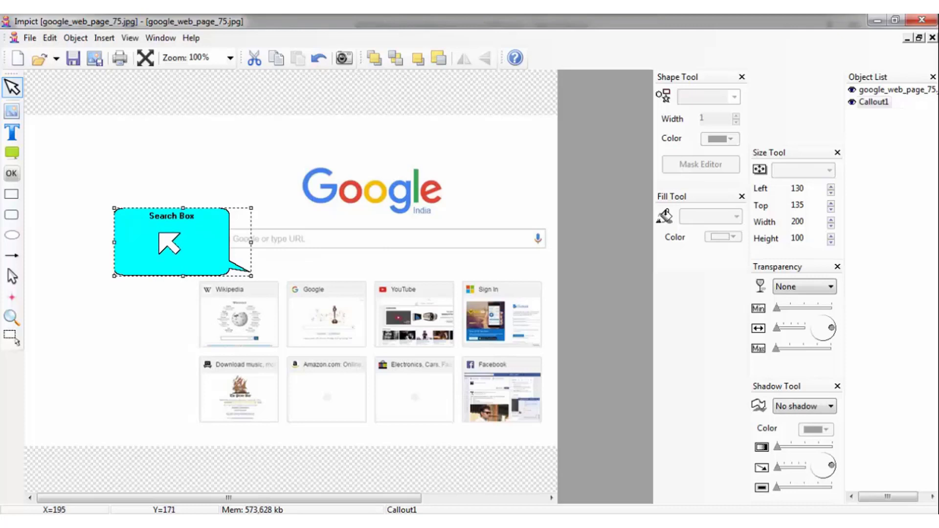
Reposition the callout up and to the left of the search box, and shrink it to about 105 by 54 px
drag(126, 228, 103, 194)
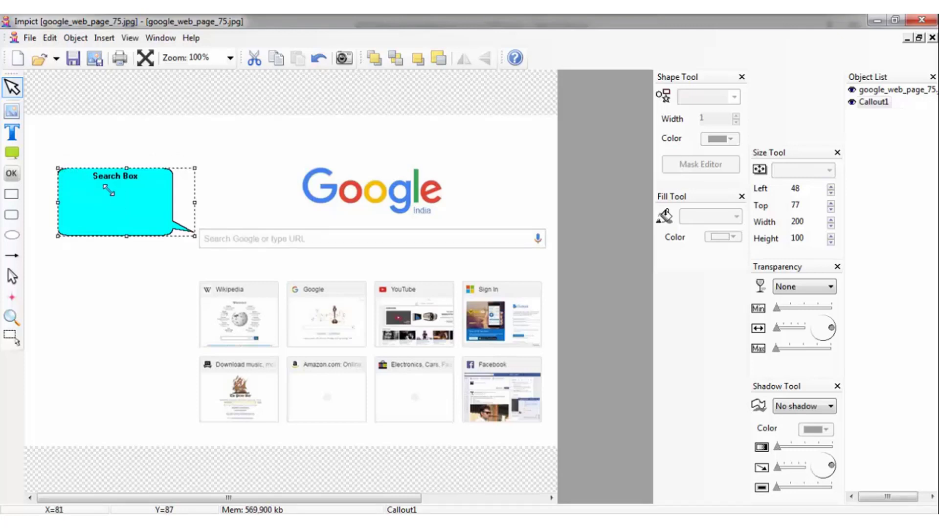
drag(111, 191, 119, 195)
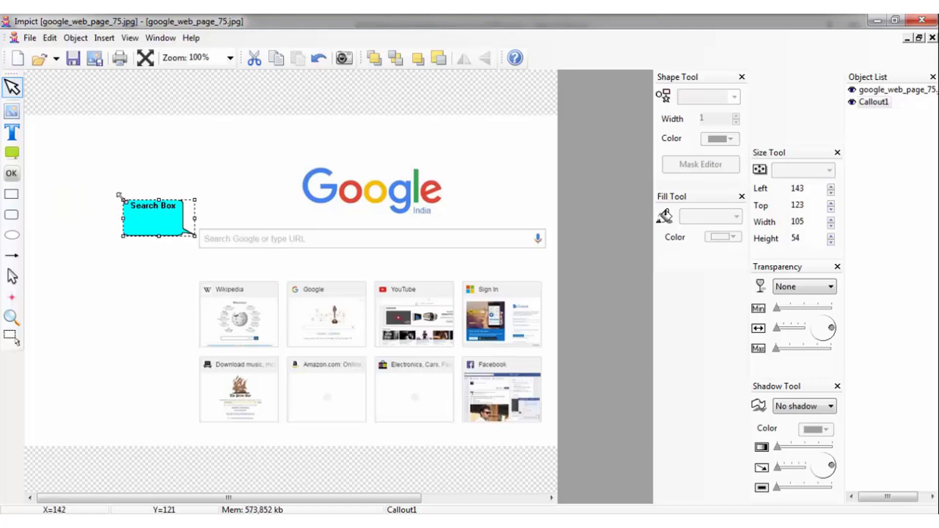
Lengthen the callout's pointer slightly, keeping it a Medium Pointer, and rotate its direction slightly upward
double_click(163, 229)
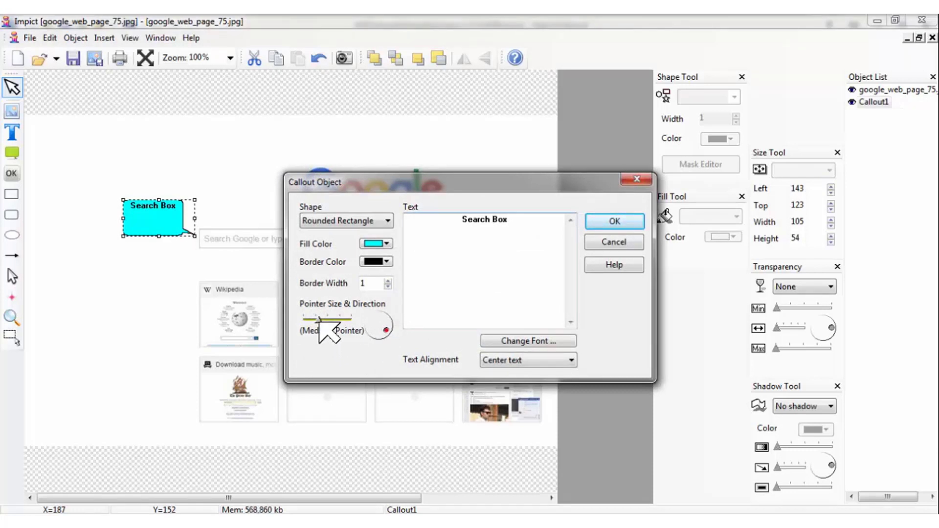
drag(319, 321, 327, 323)
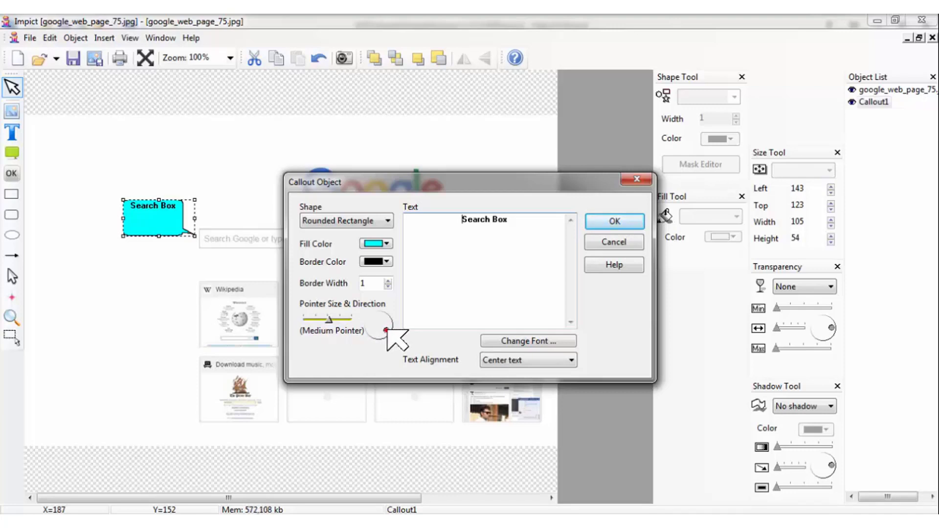
drag(386, 330, 387, 326)
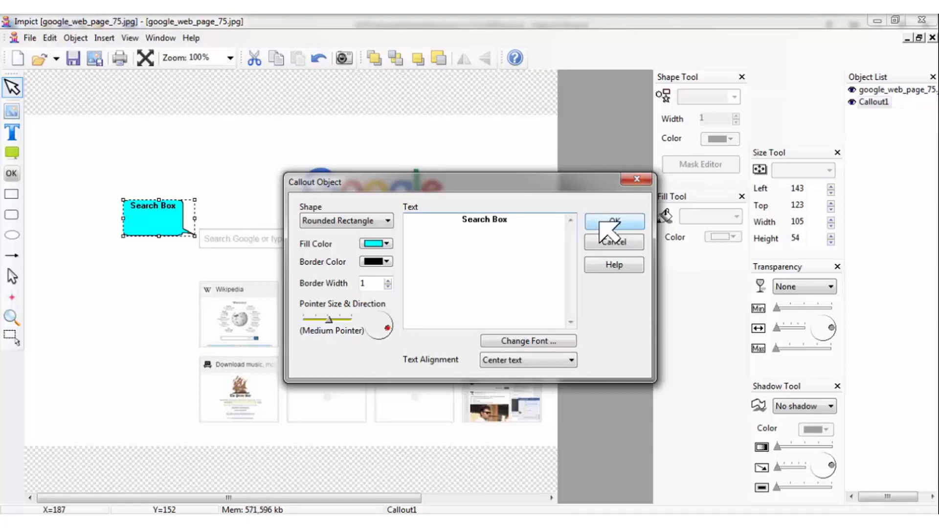
click(599, 221)
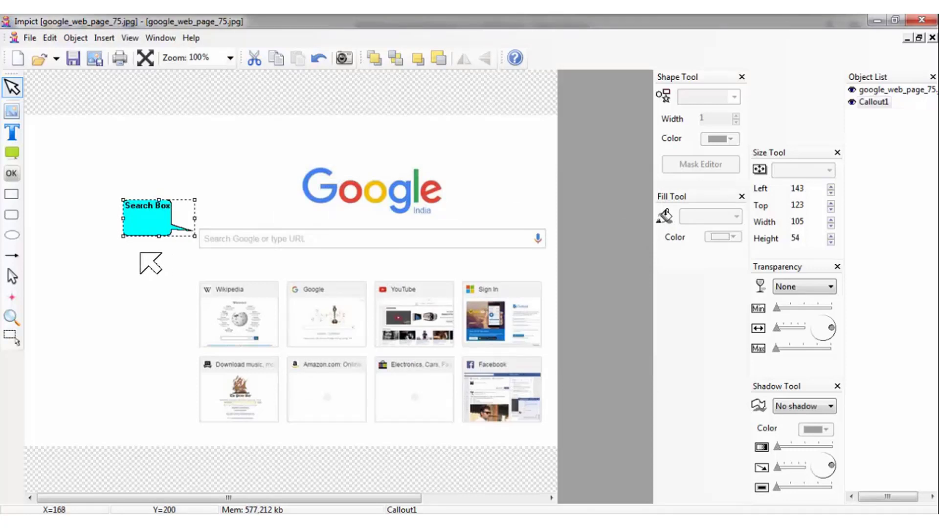
Nudge the callout down to top 124 and give it a drop shadow
click(141, 252)
click(142, 221)
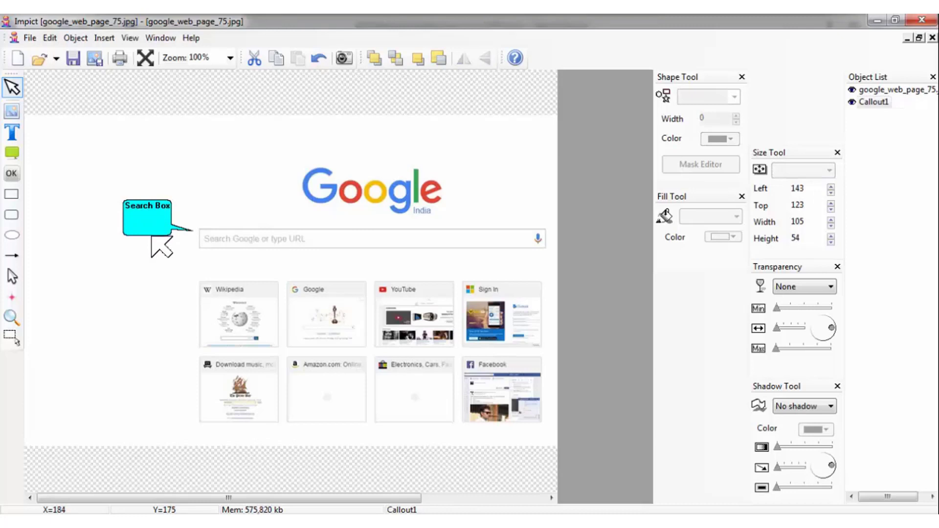
click(153, 227)
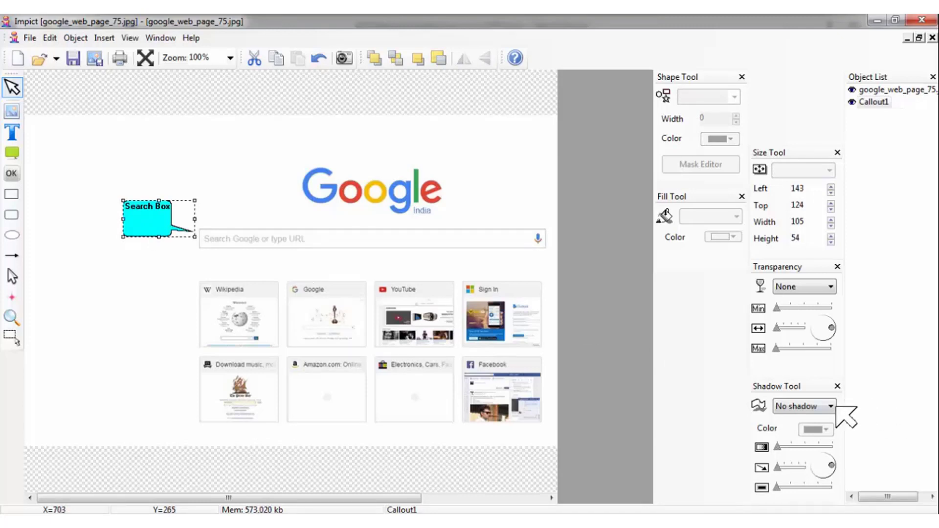
click(831, 406)
click(830, 424)
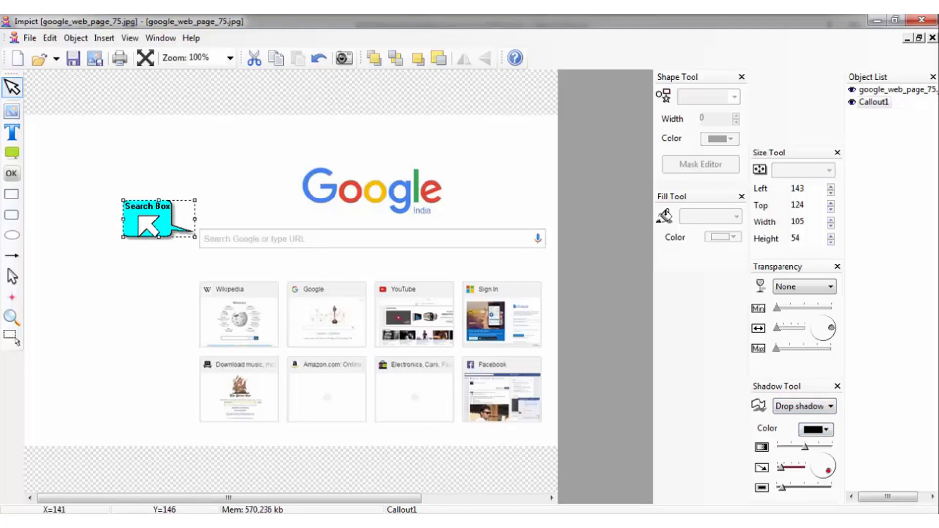
Set the callout's "Search Box" text to size 10 in bold MS Sans Serif
double_click(155, 219)
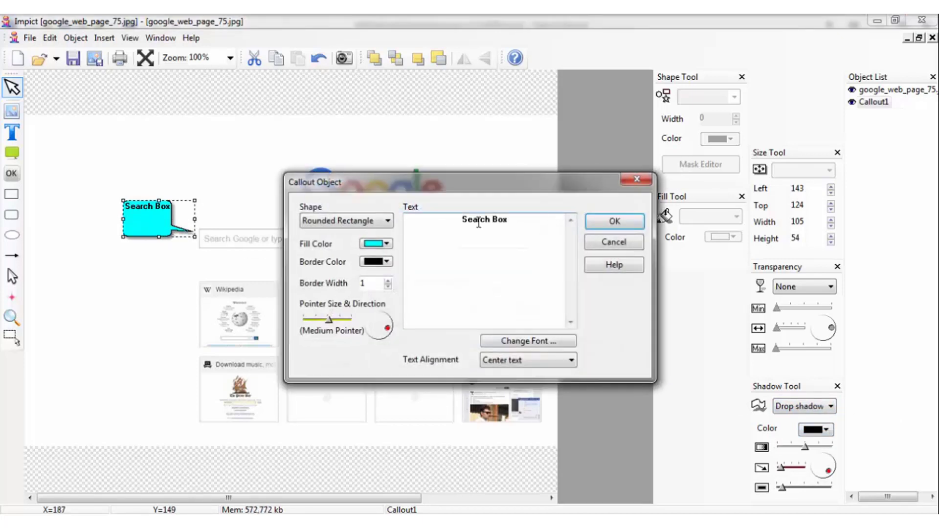
click(552, 341)
click(551, 340)
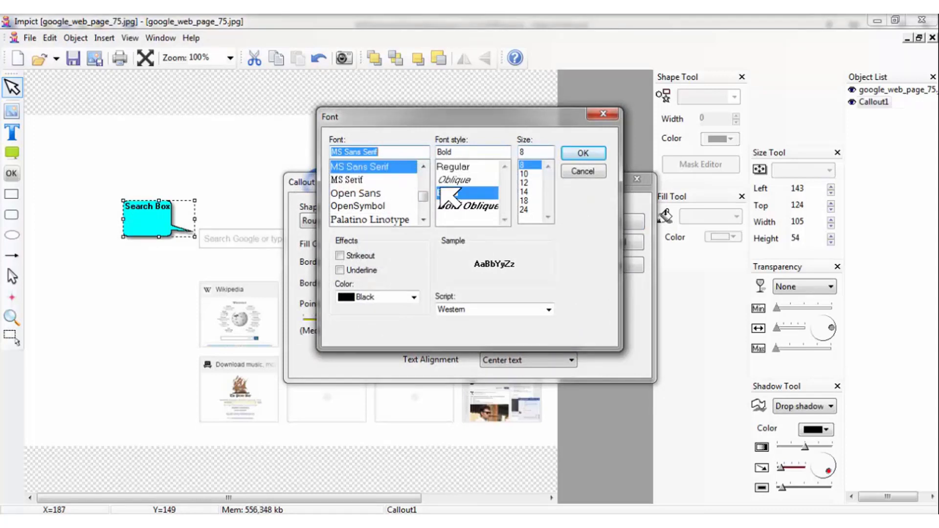
click(370, 193)
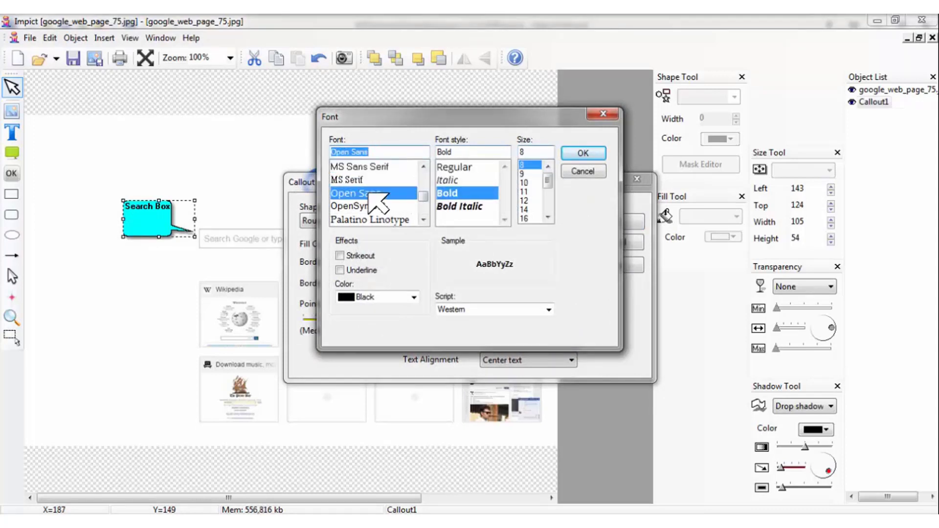
click(382, 167)
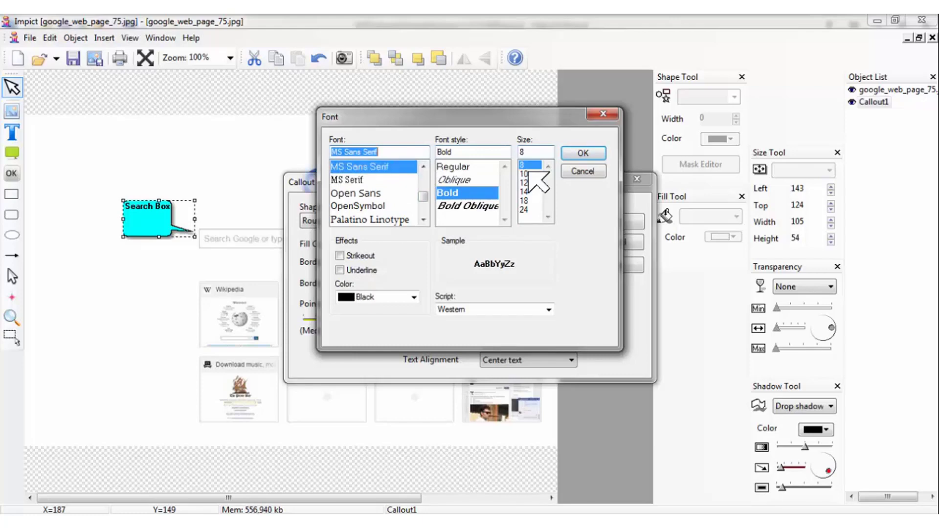
click(526, 173)
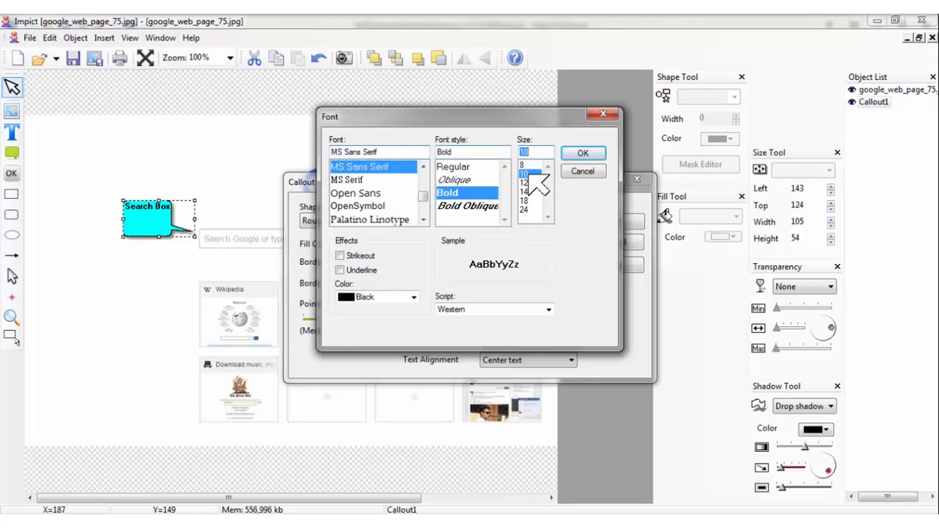
click(584, 154)
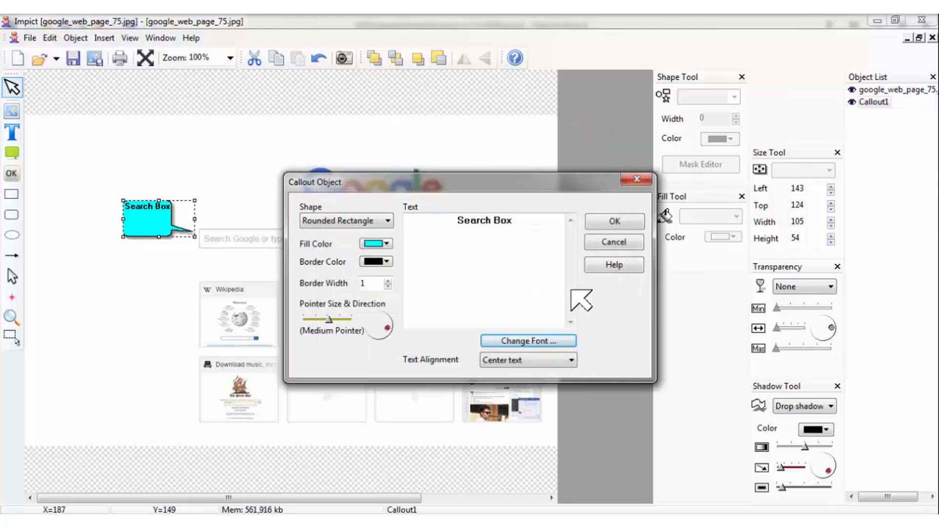
click(609, 220)
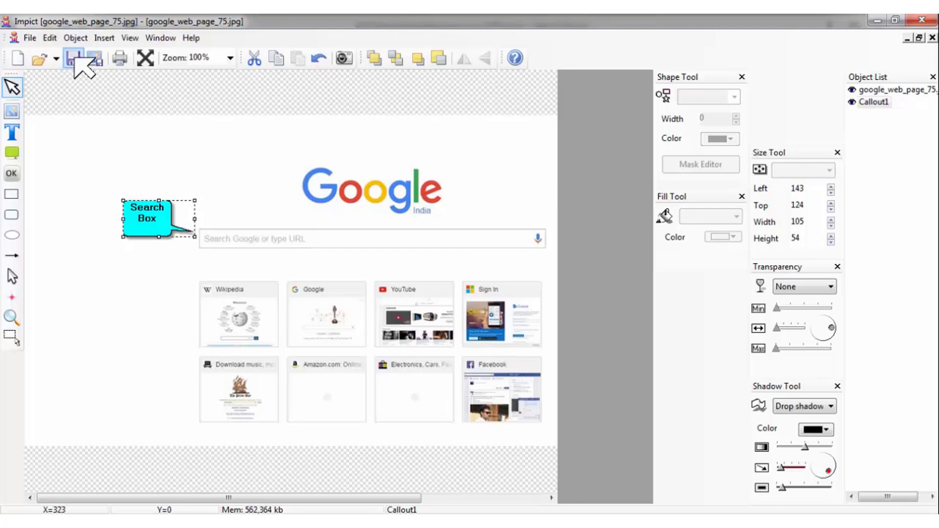
Save the annotated google_web_page_75.jpg picture and deselect the callout
click(74, 57)
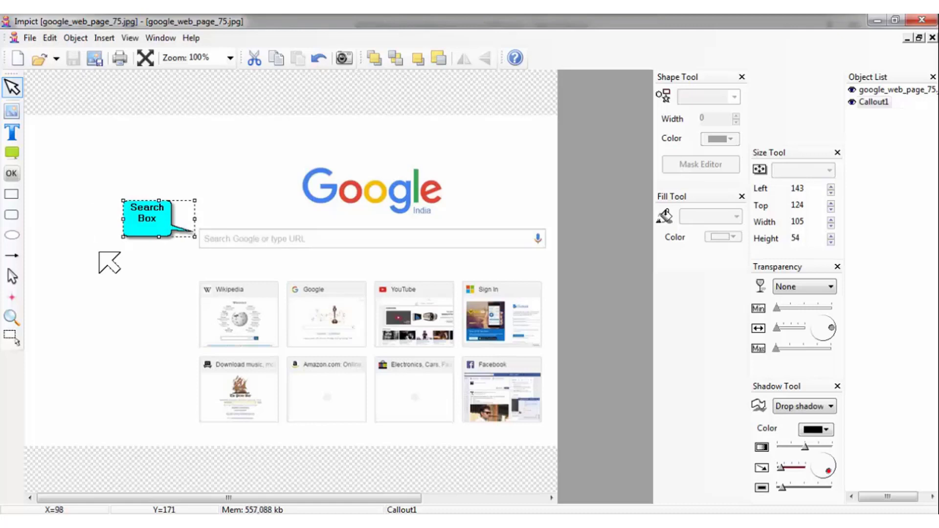
click(147, 254)
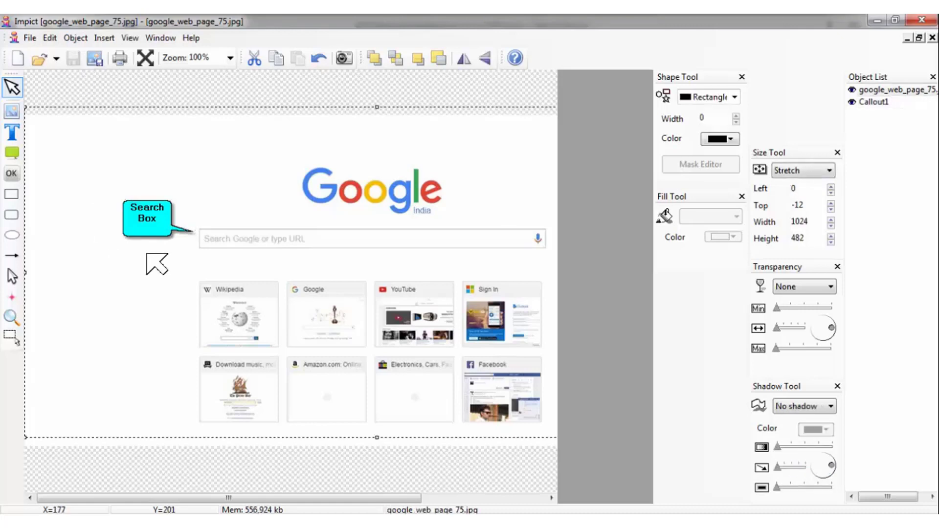